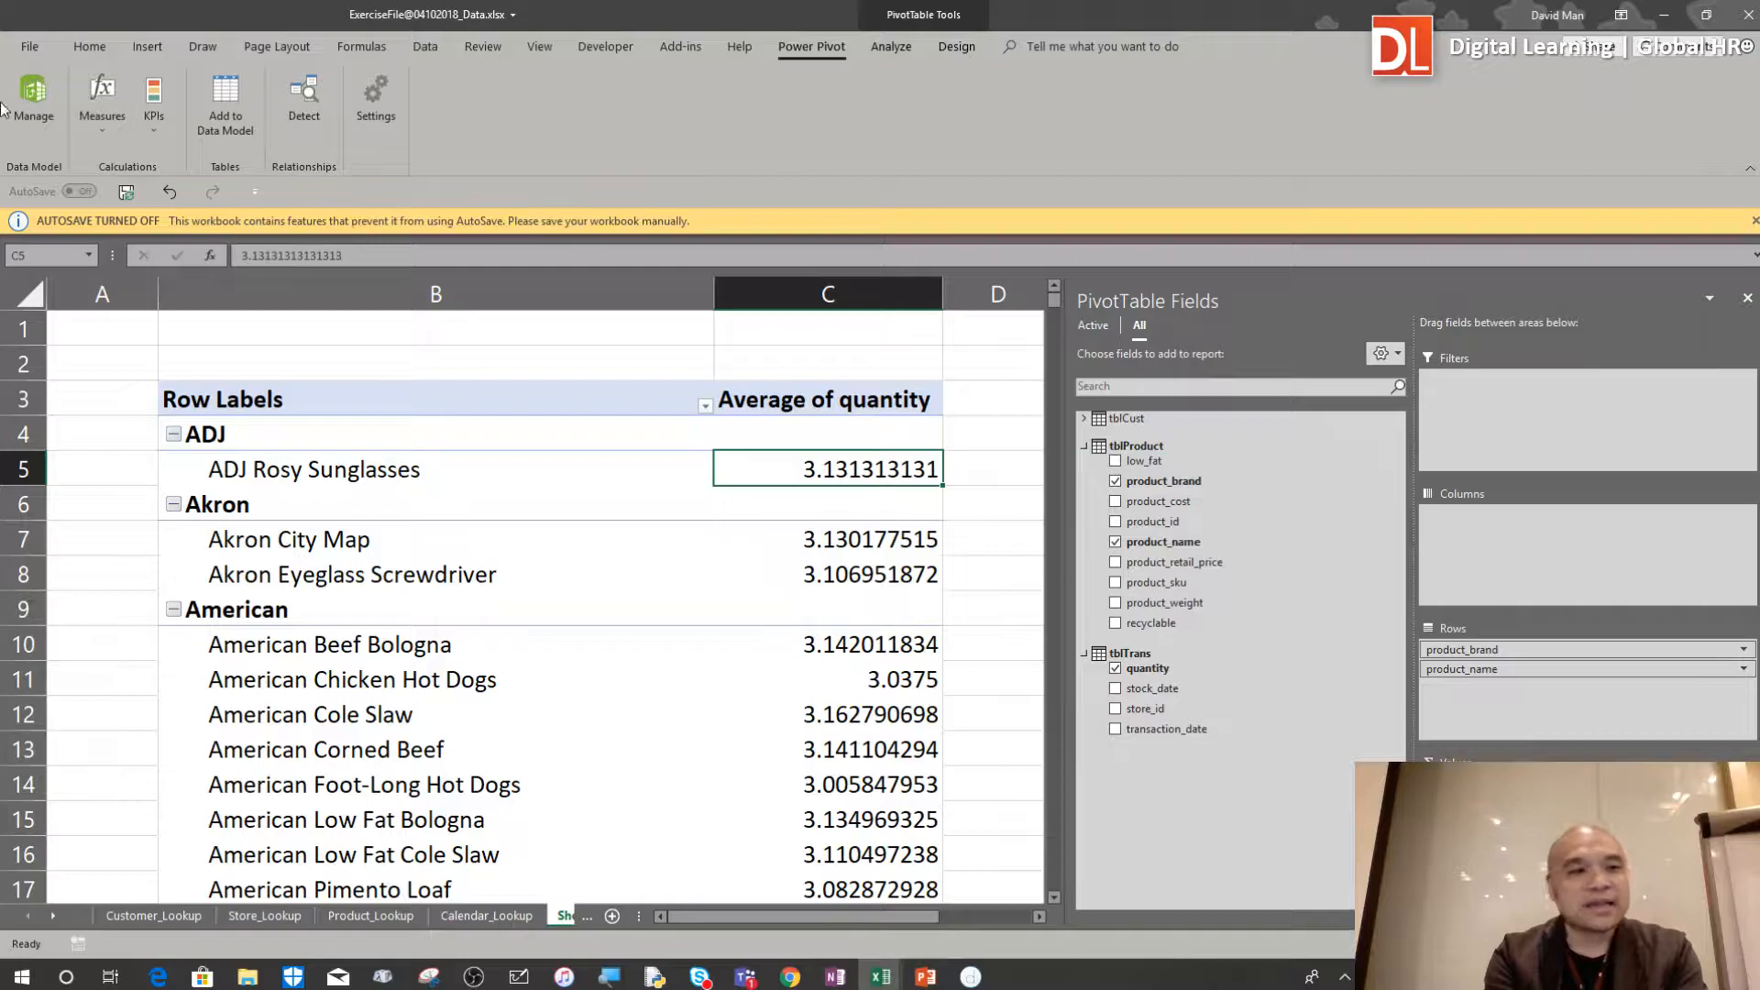
Open the Power Pivot data model and show the tblProduct table in data view
left_click(37, 112)
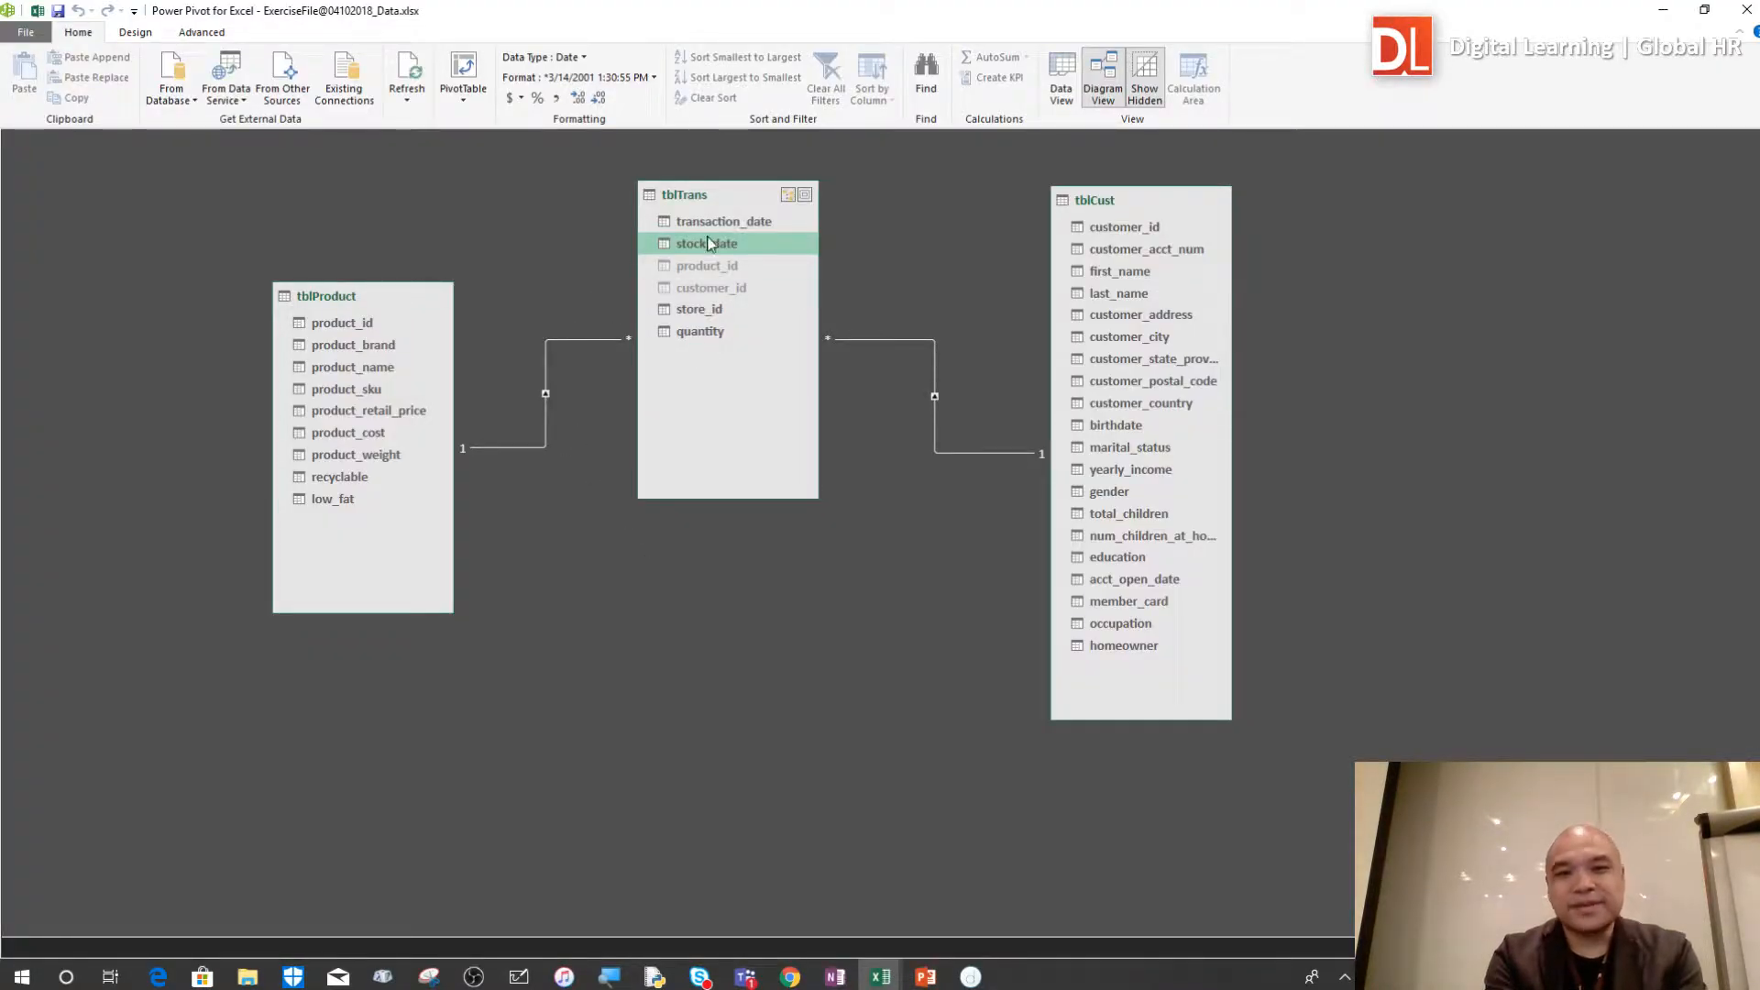
left_click(1059, 107)
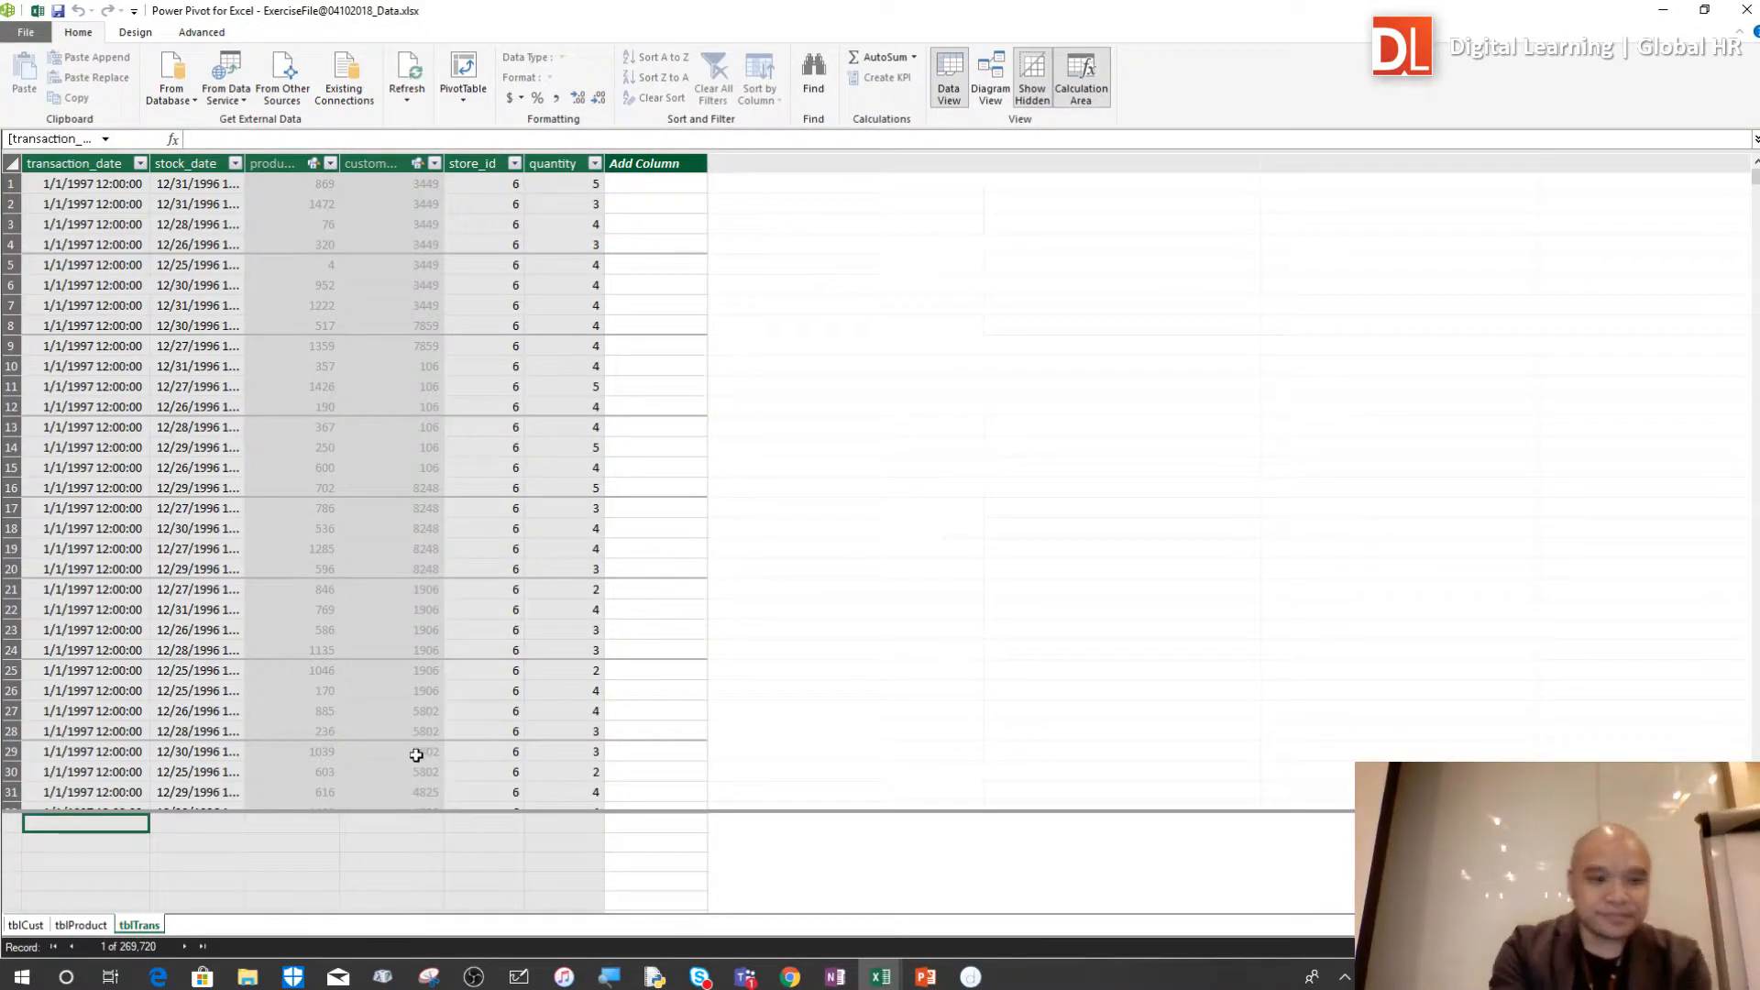
left_click(81, 926)
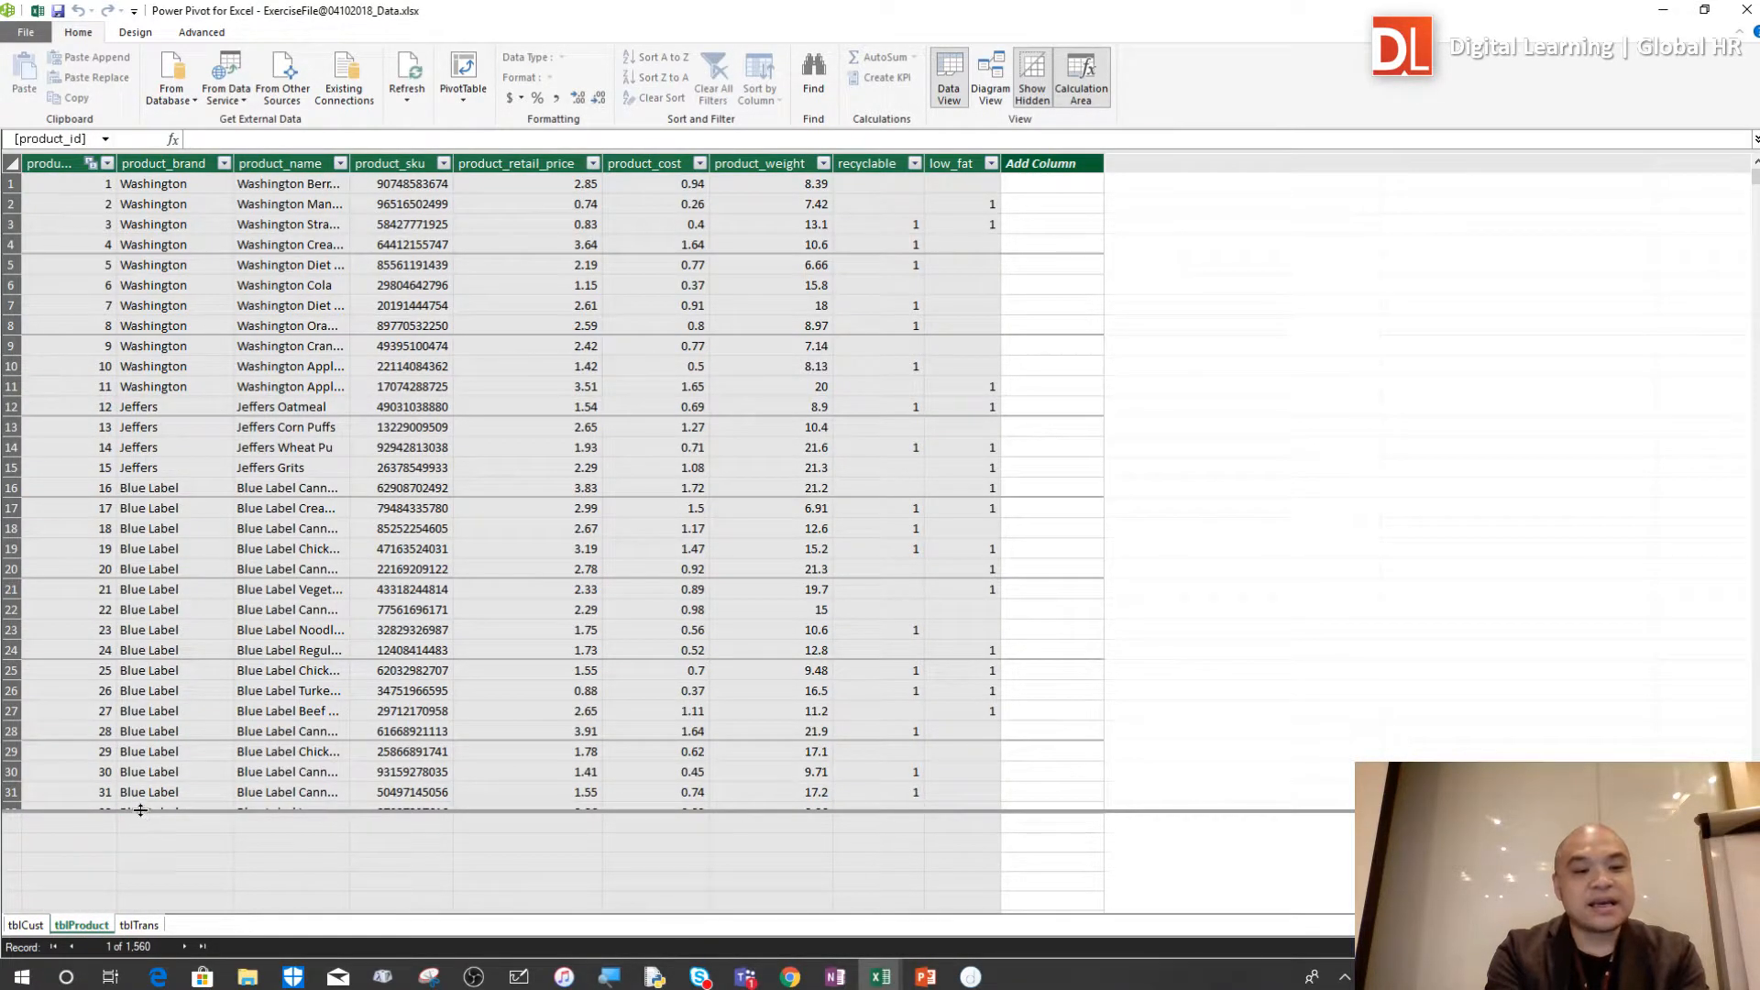
Enlarge the calculation area of tblProduct so that it begins just below data row 21
left_click_drag(237, 812, 239, 504)
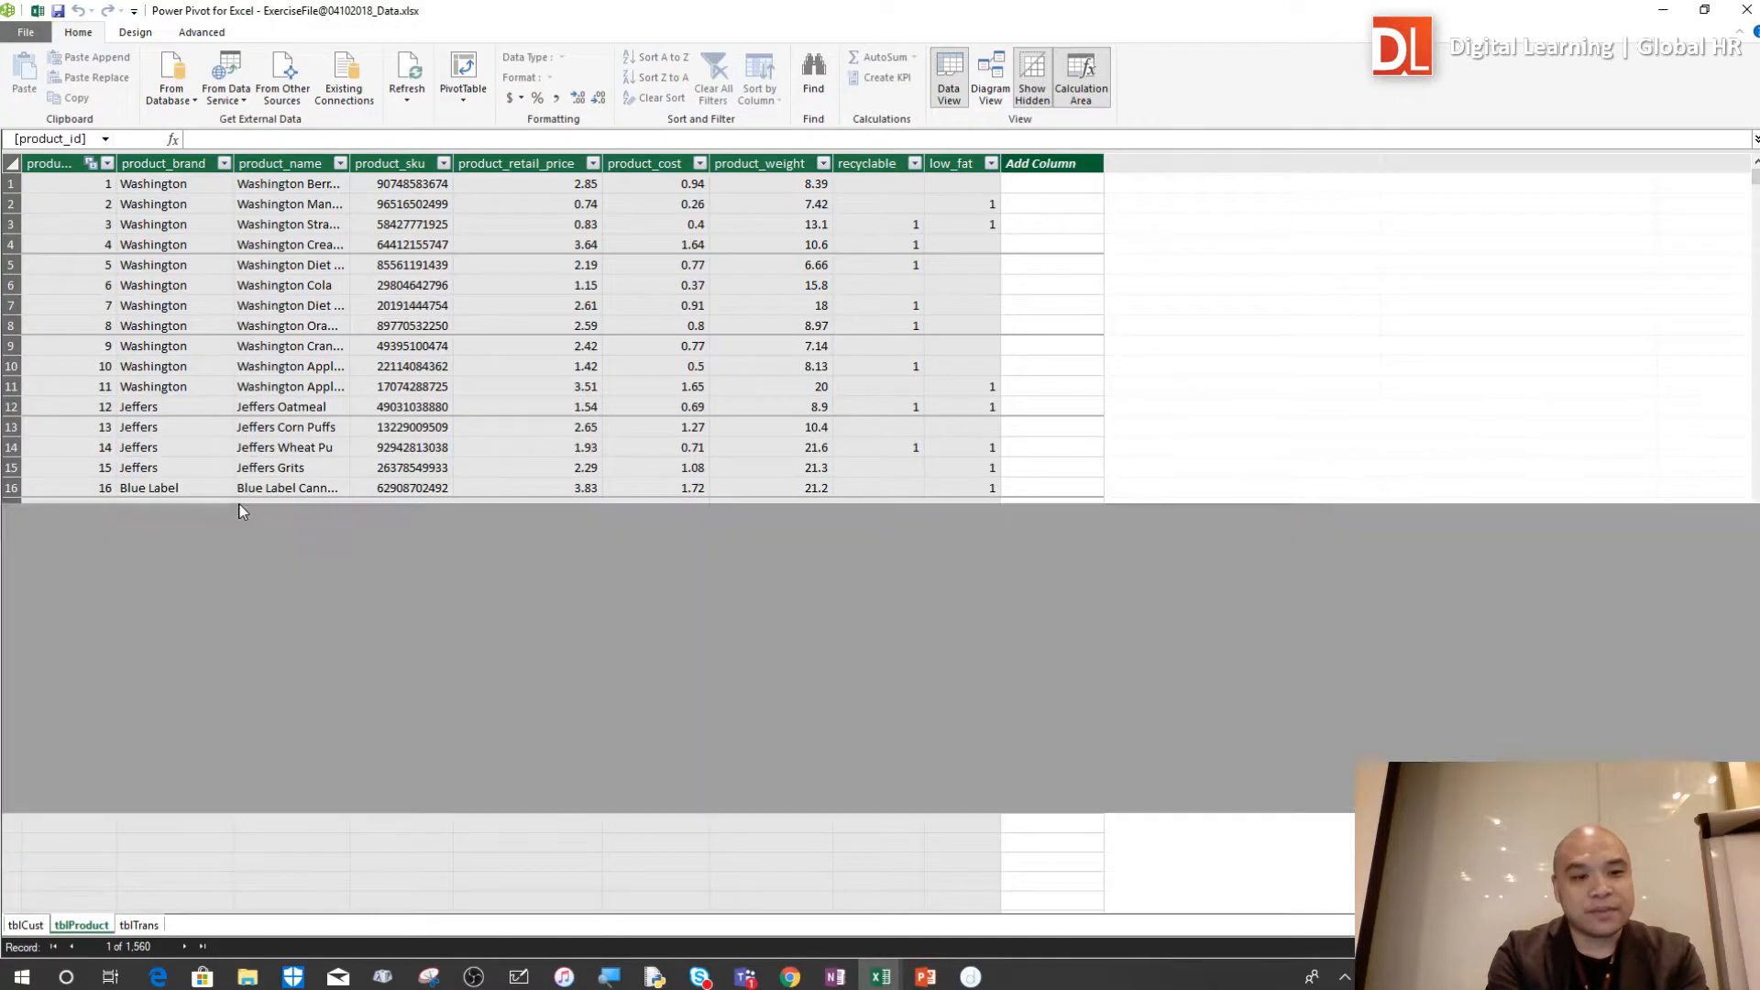
left_click(528, 691)
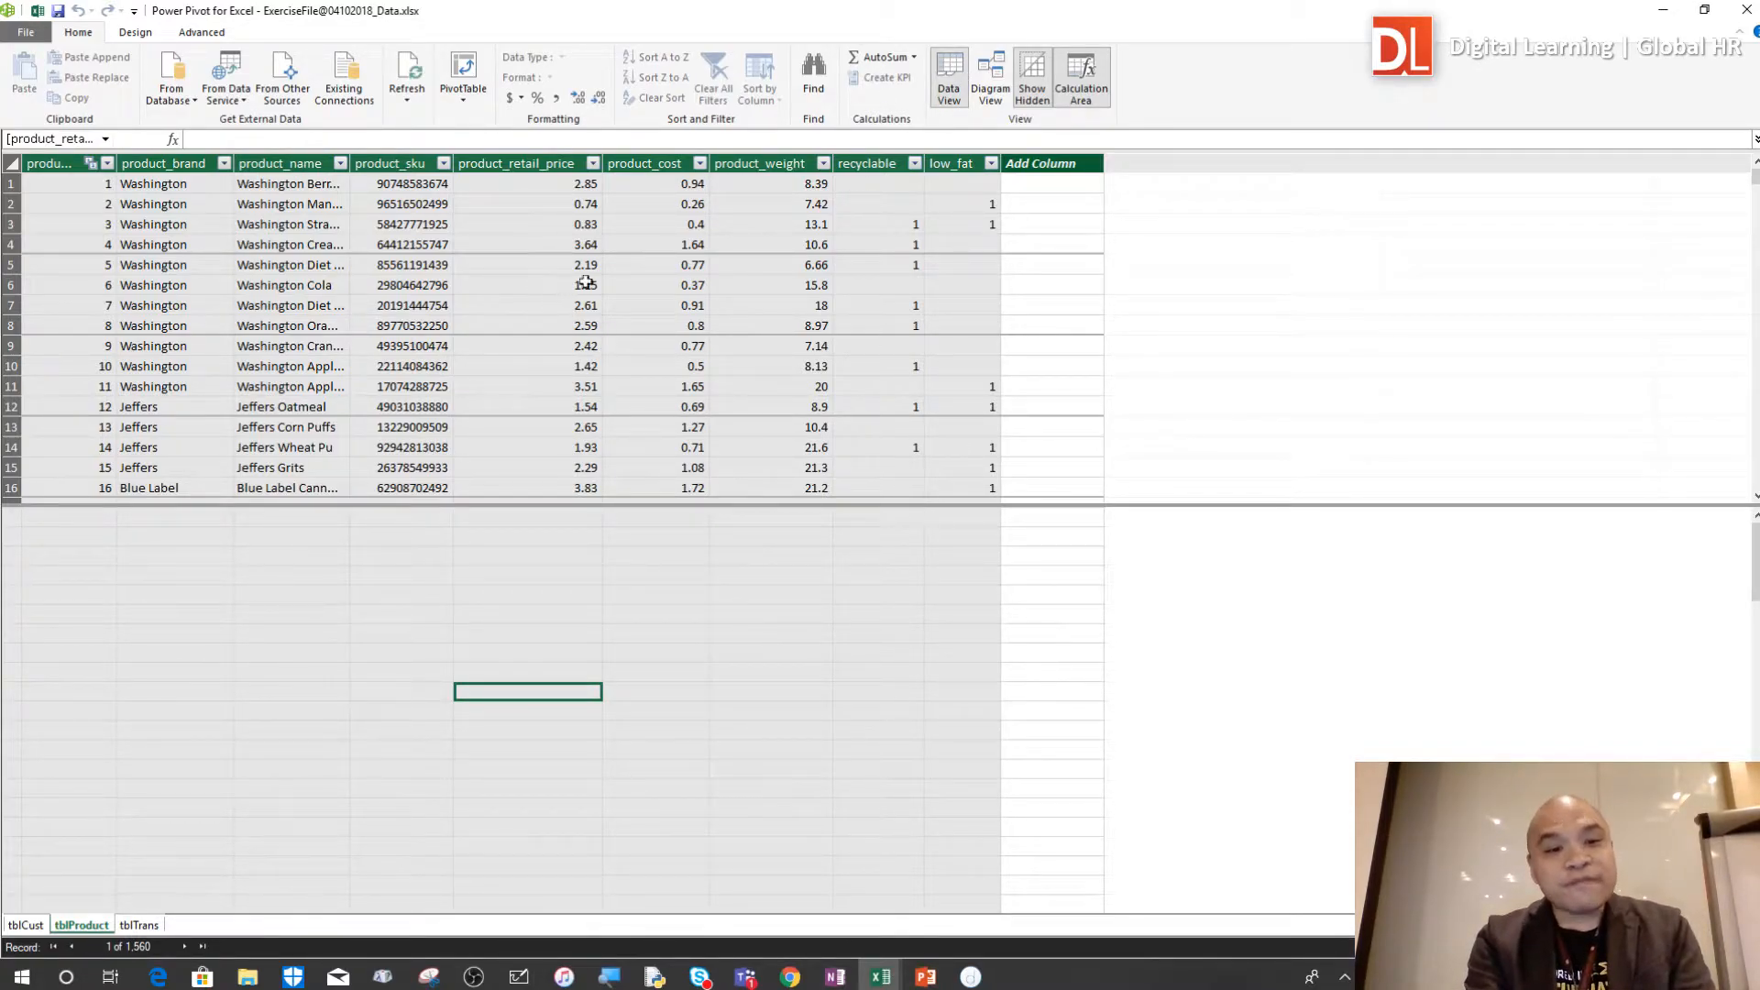
left_click(972, 277)
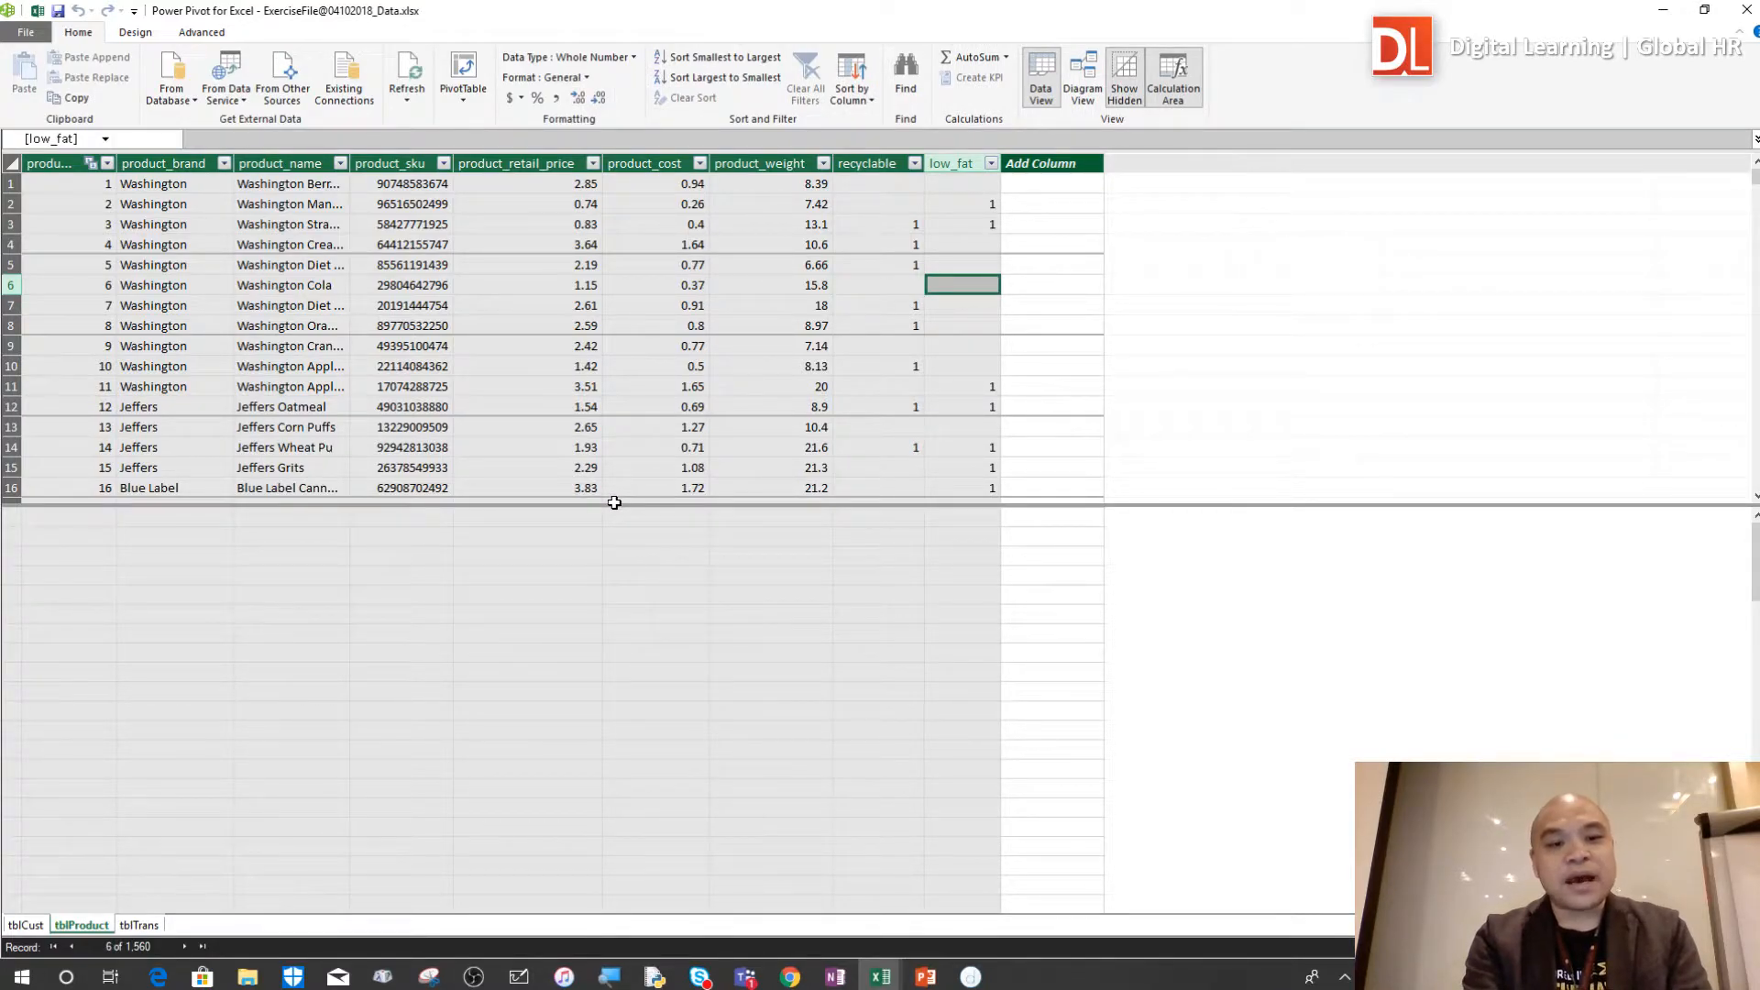
left_click_drag(609, 503, 589, 599)
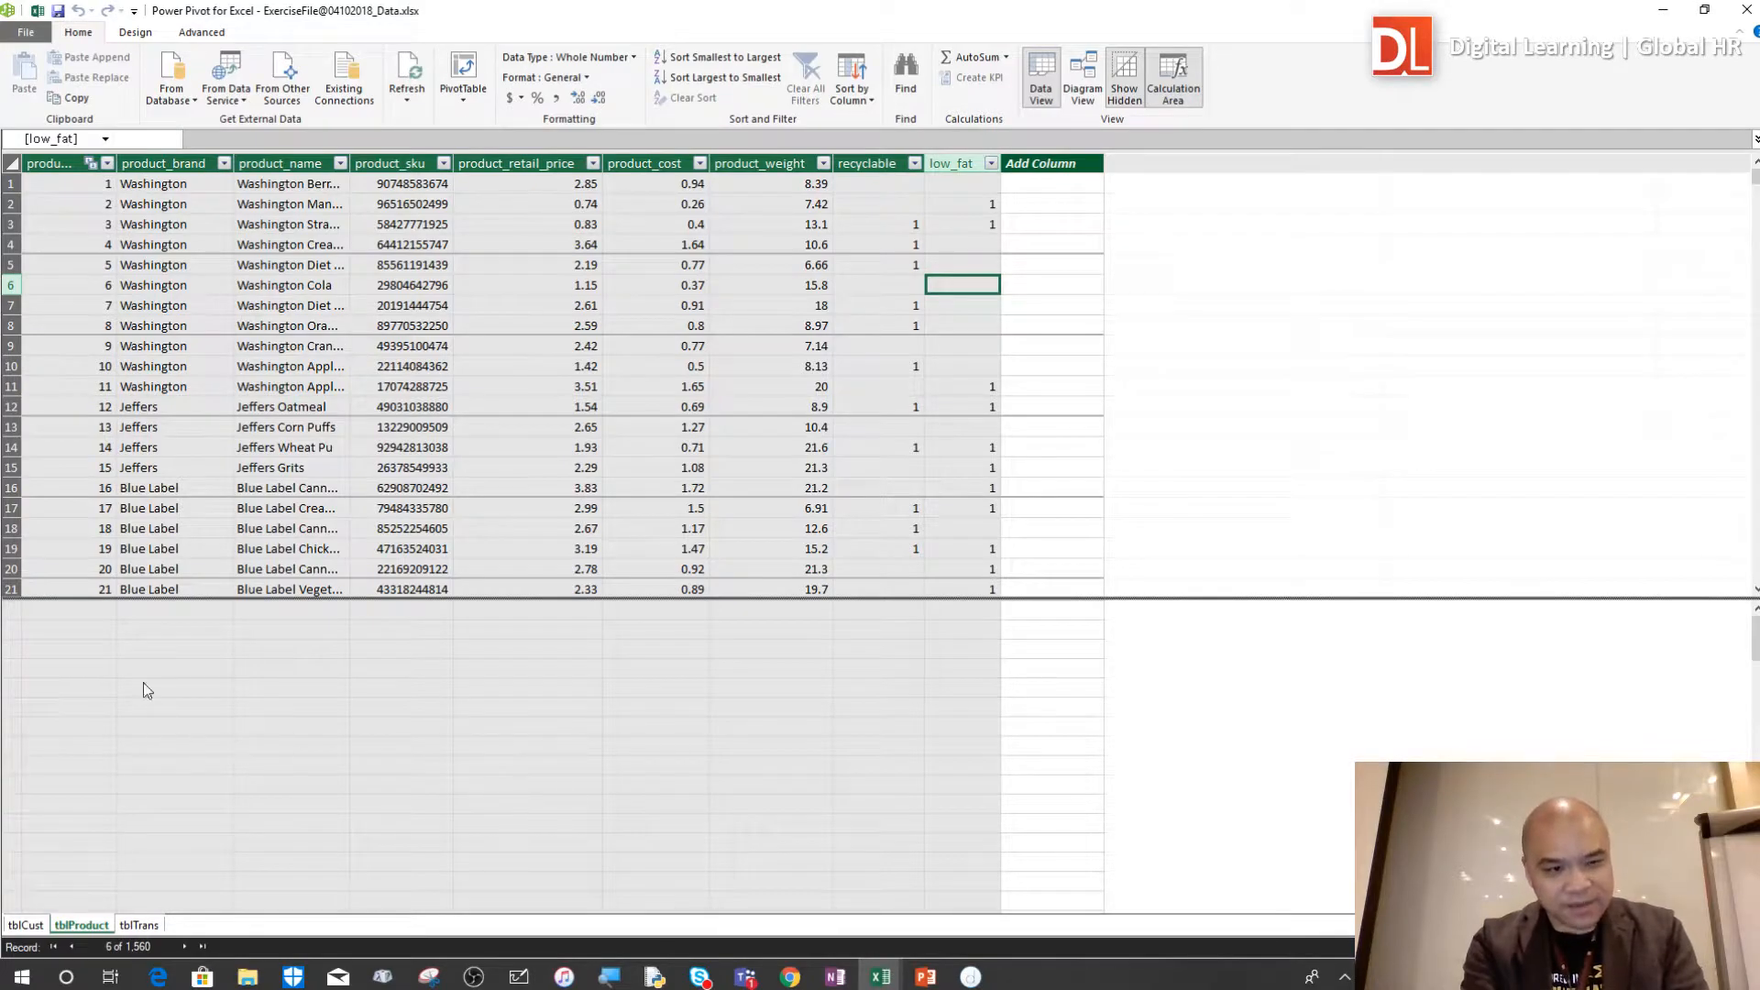
Hide the calculation area of tblProduct and bring it back
left_click(123, 651)
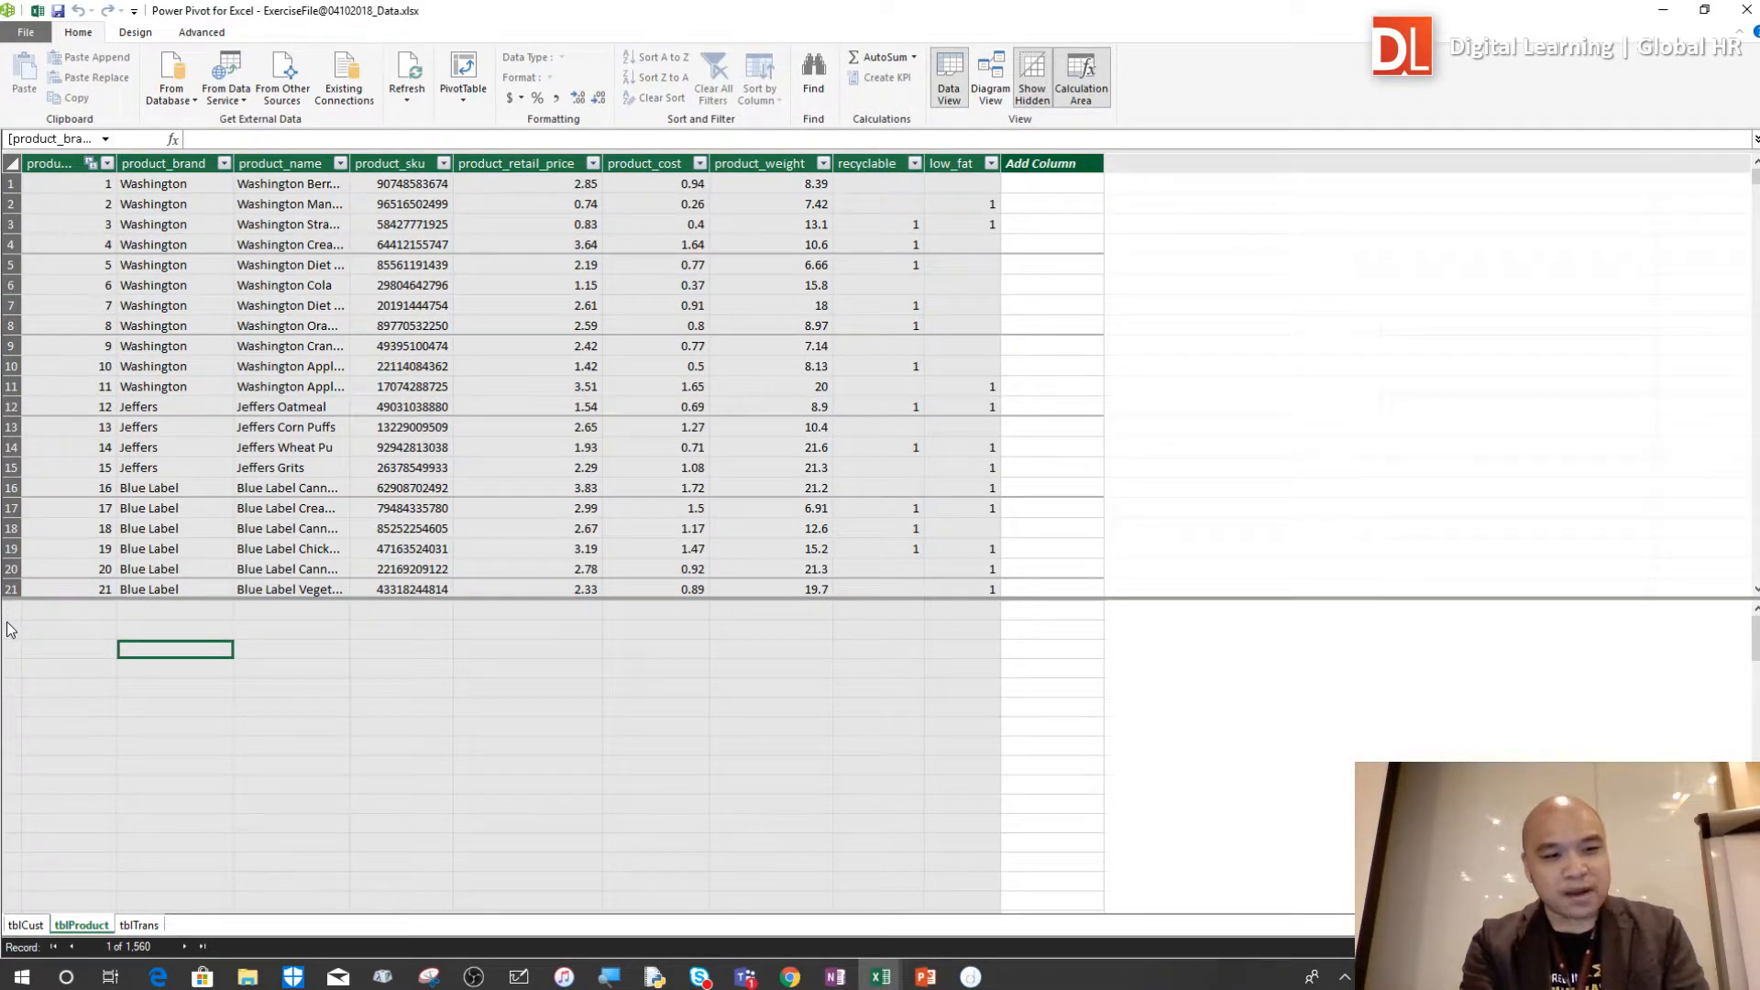
left_click(356, 656)
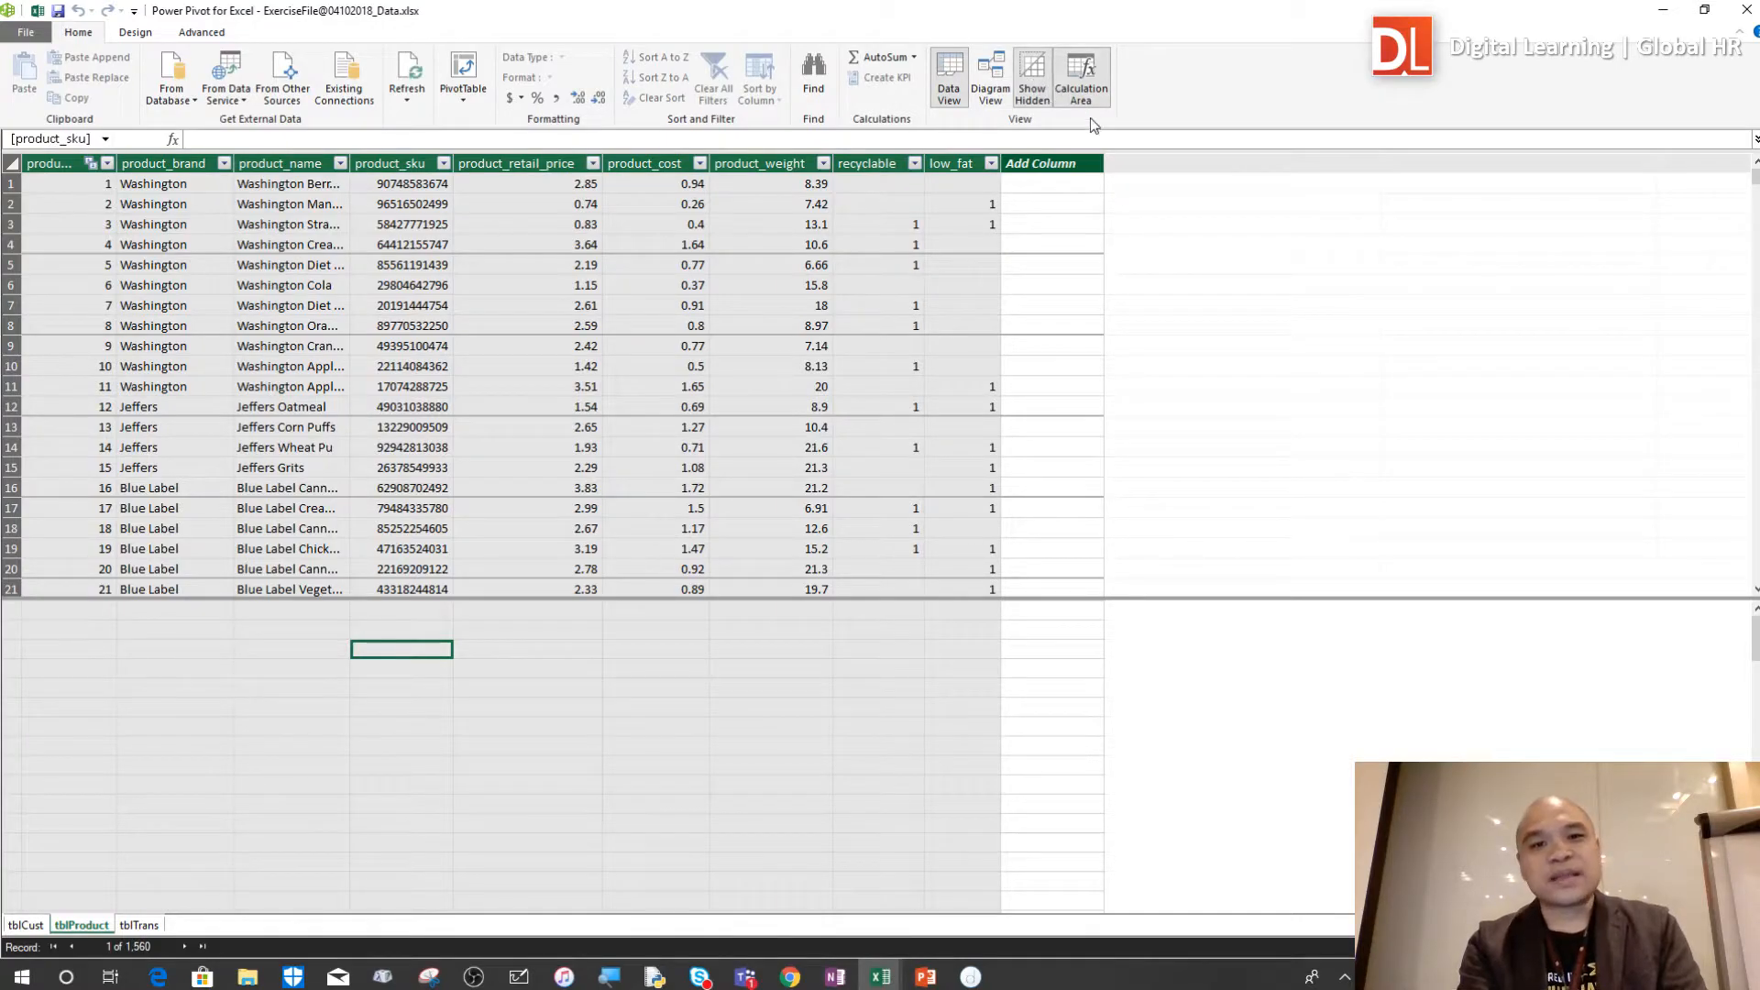
left_click(587, 690)
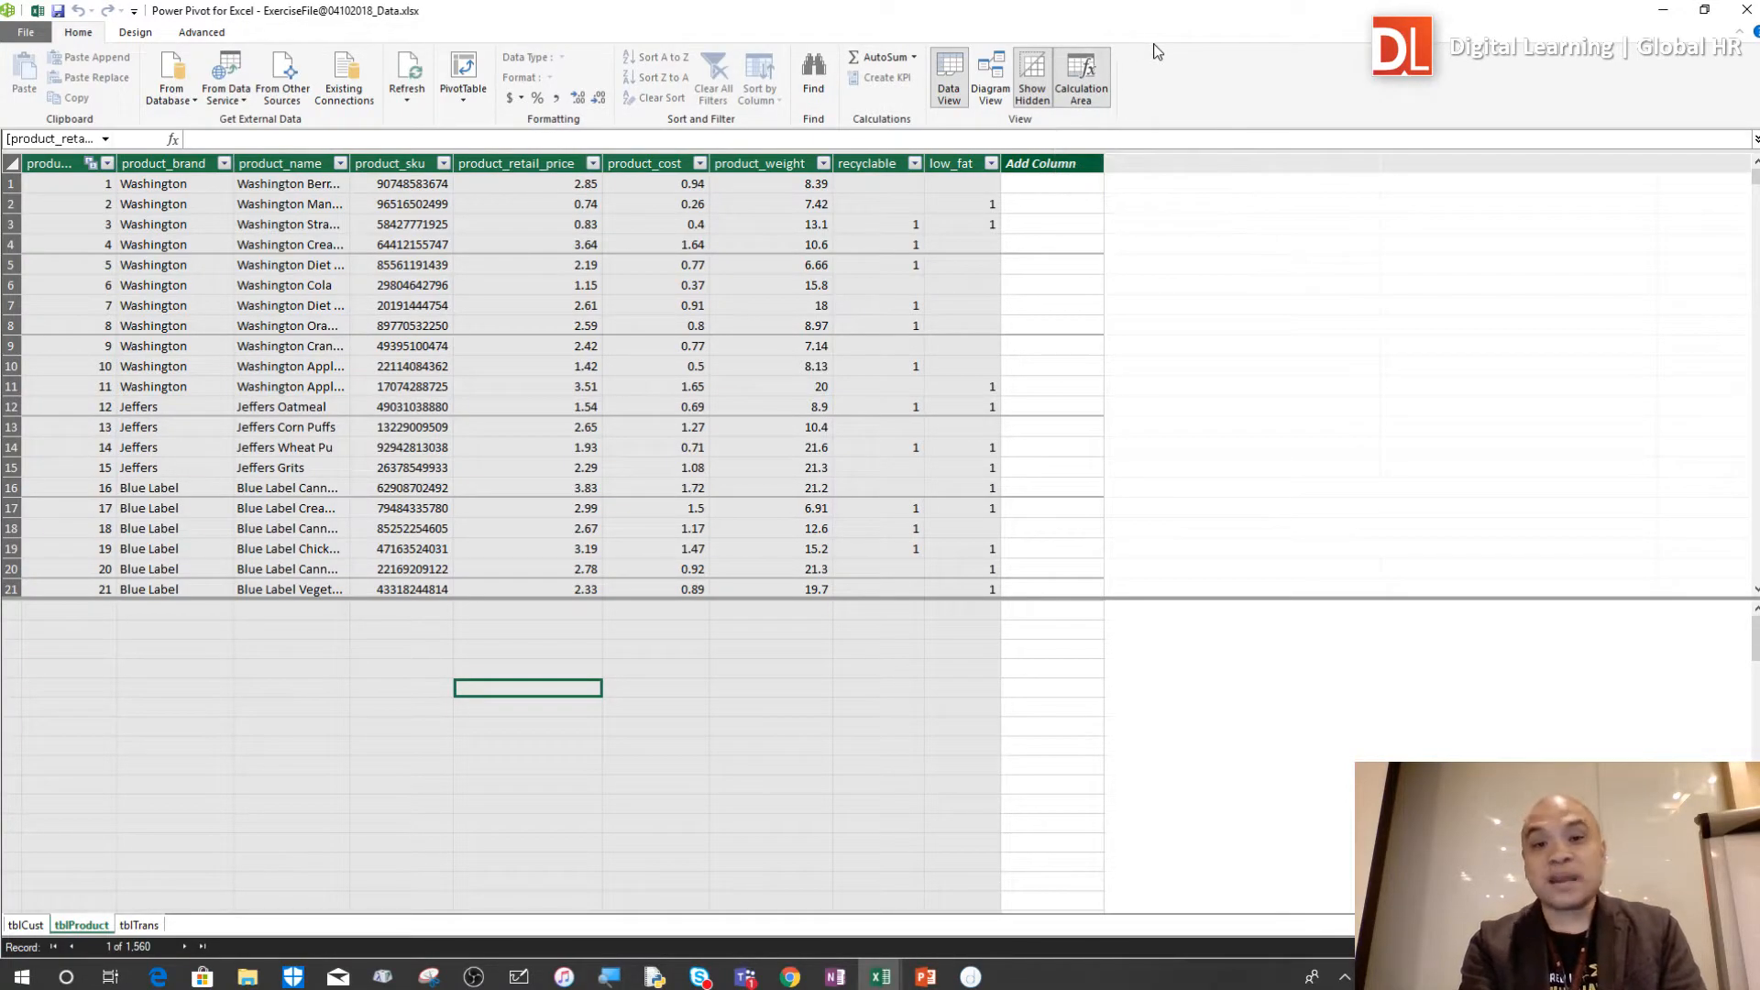
left_click(1081, 83)
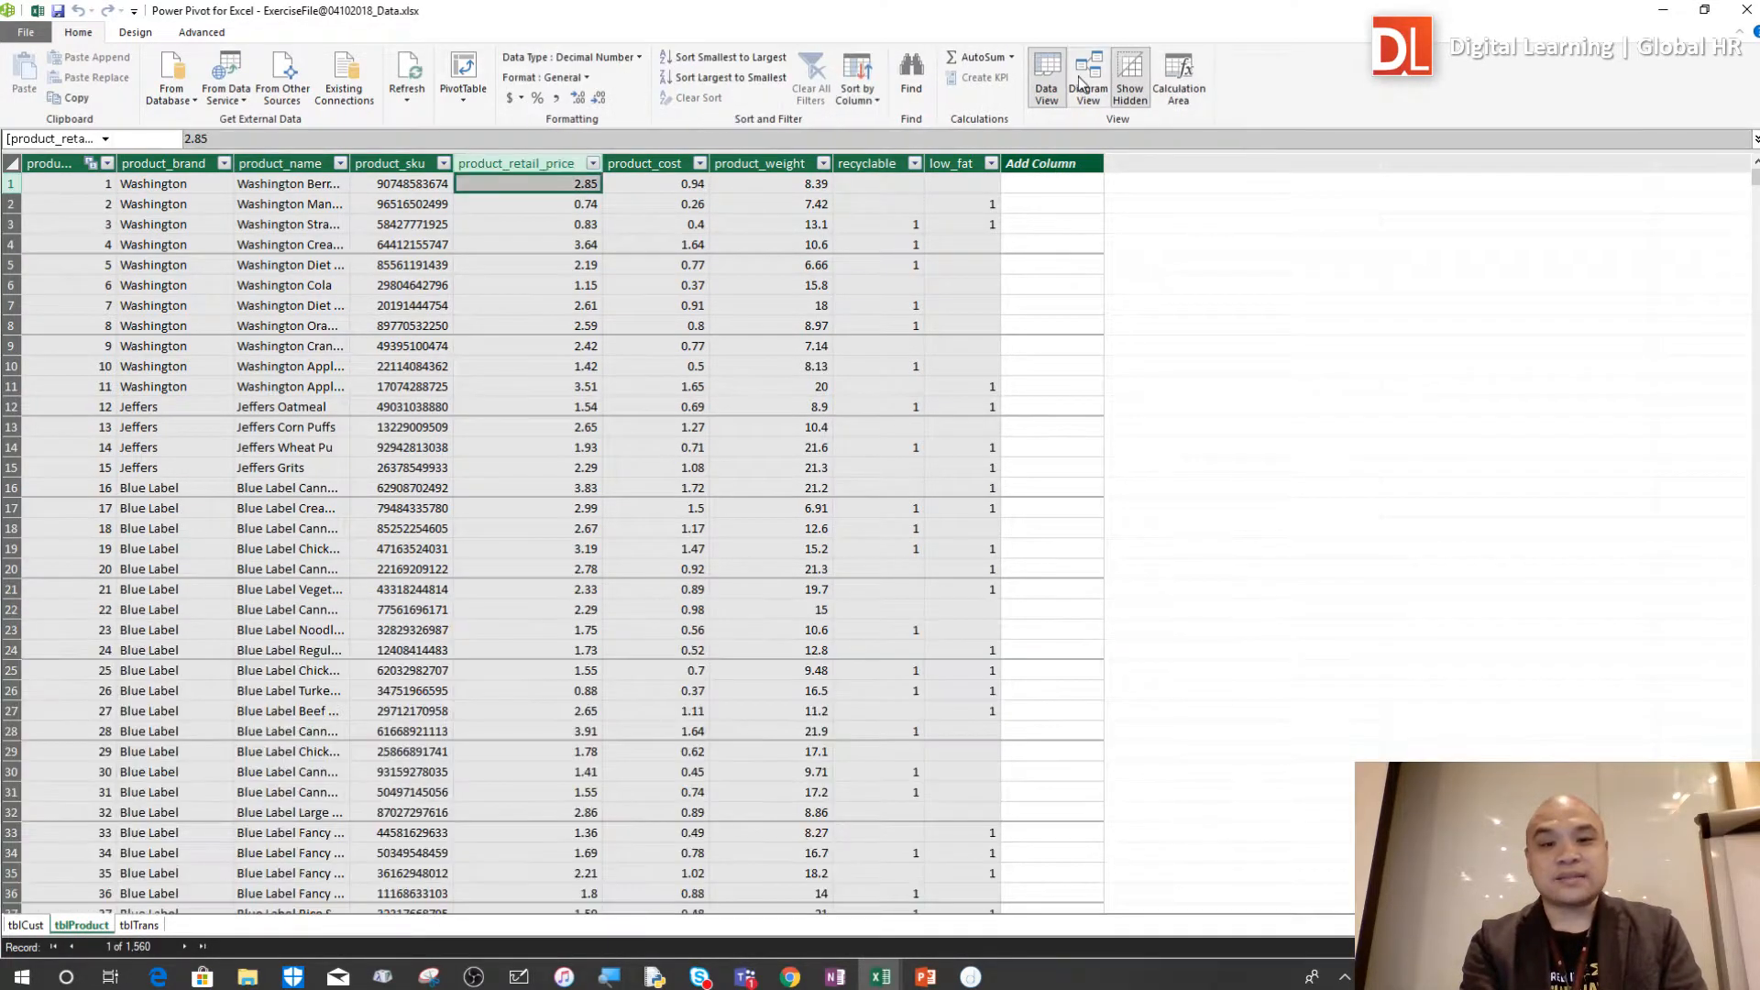
left_click(1197, 95)
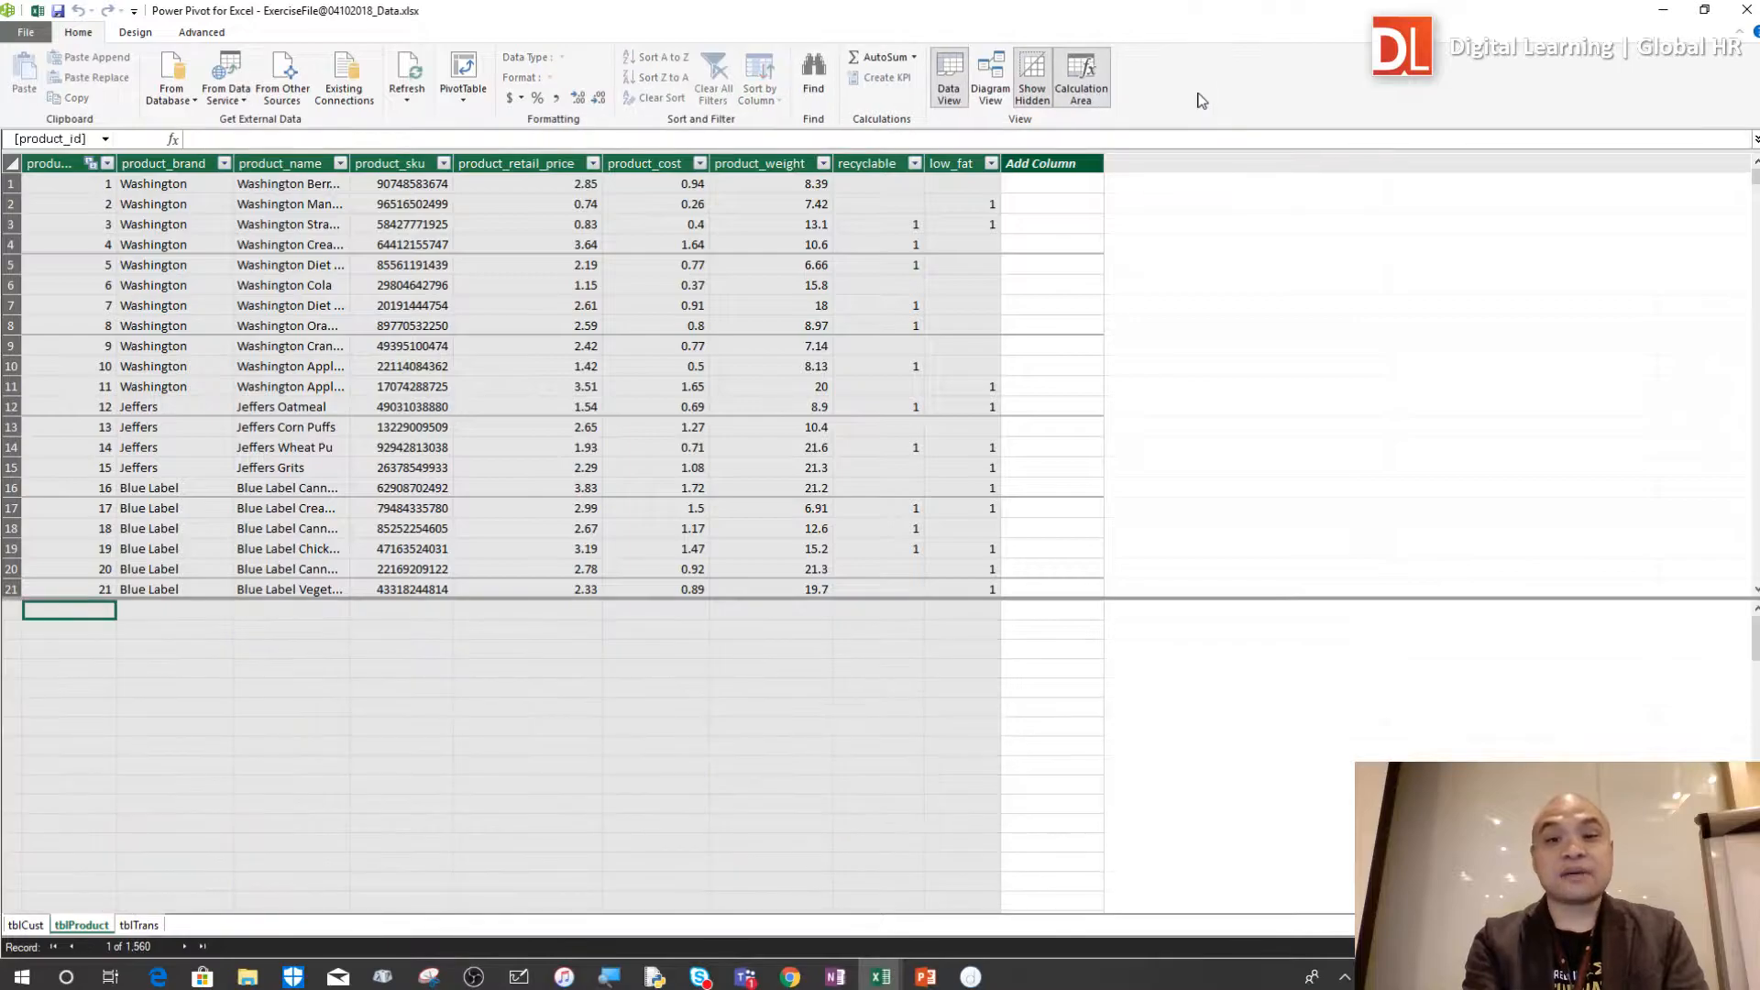
left_click(129, 668)
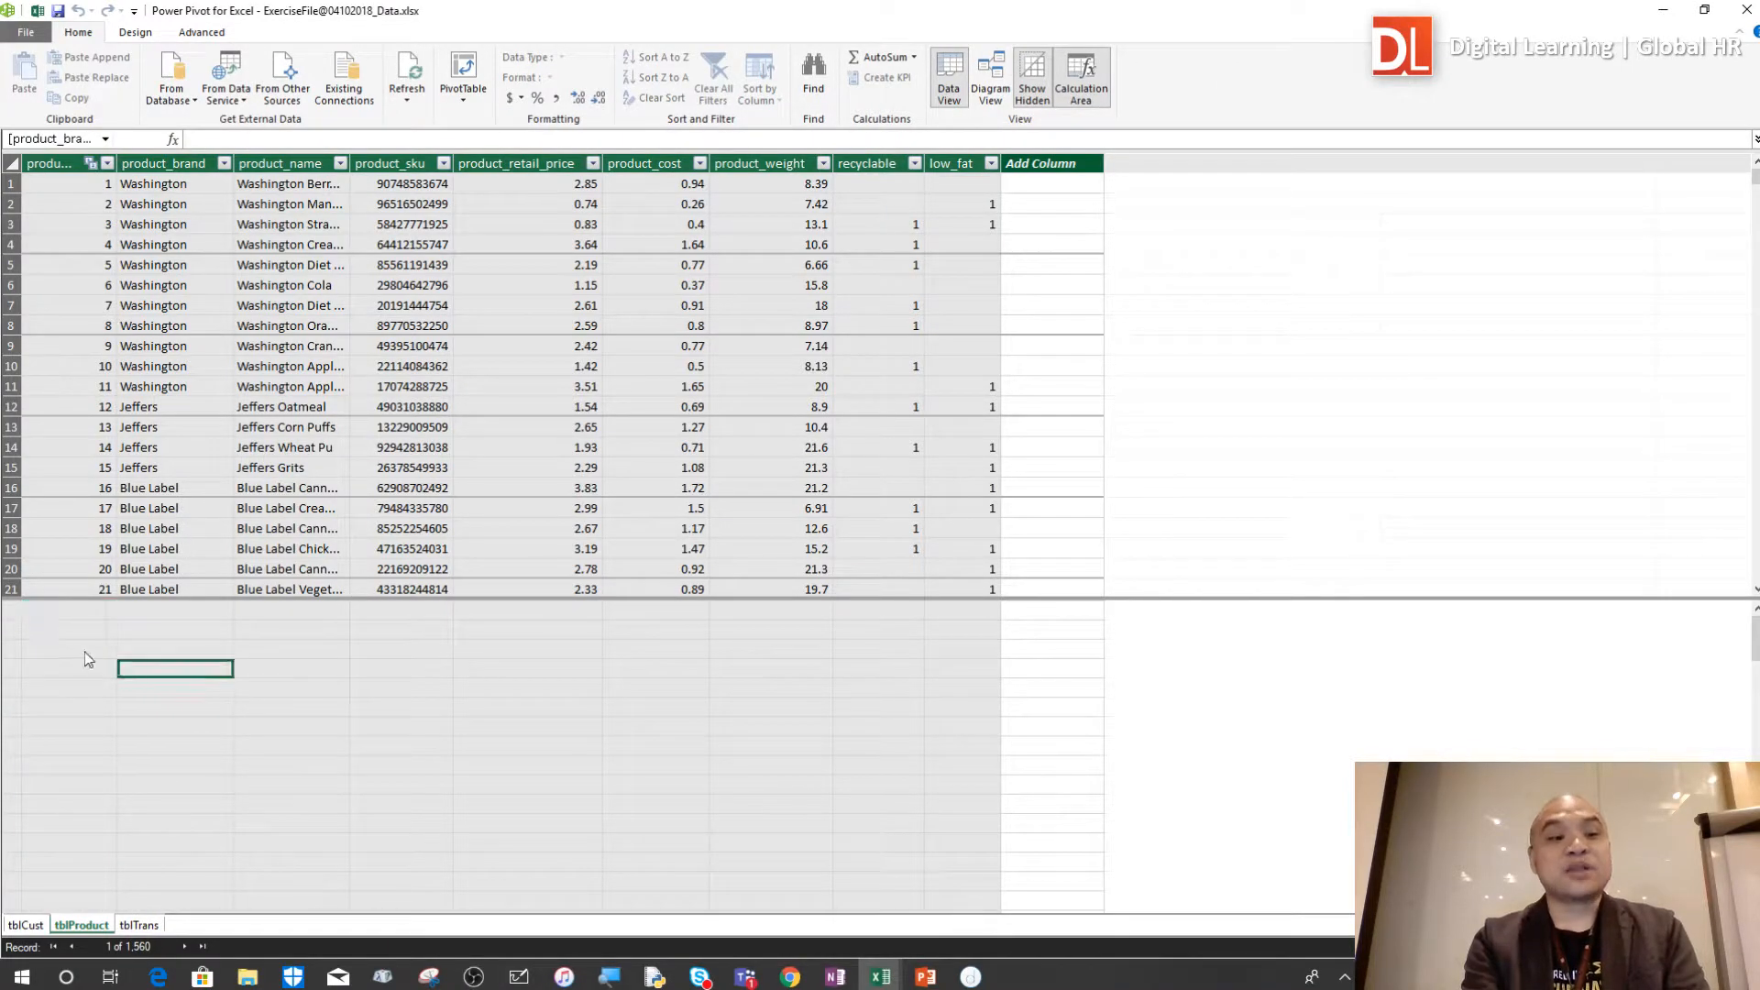
left_click(76, 614)
left_click(103, 630)
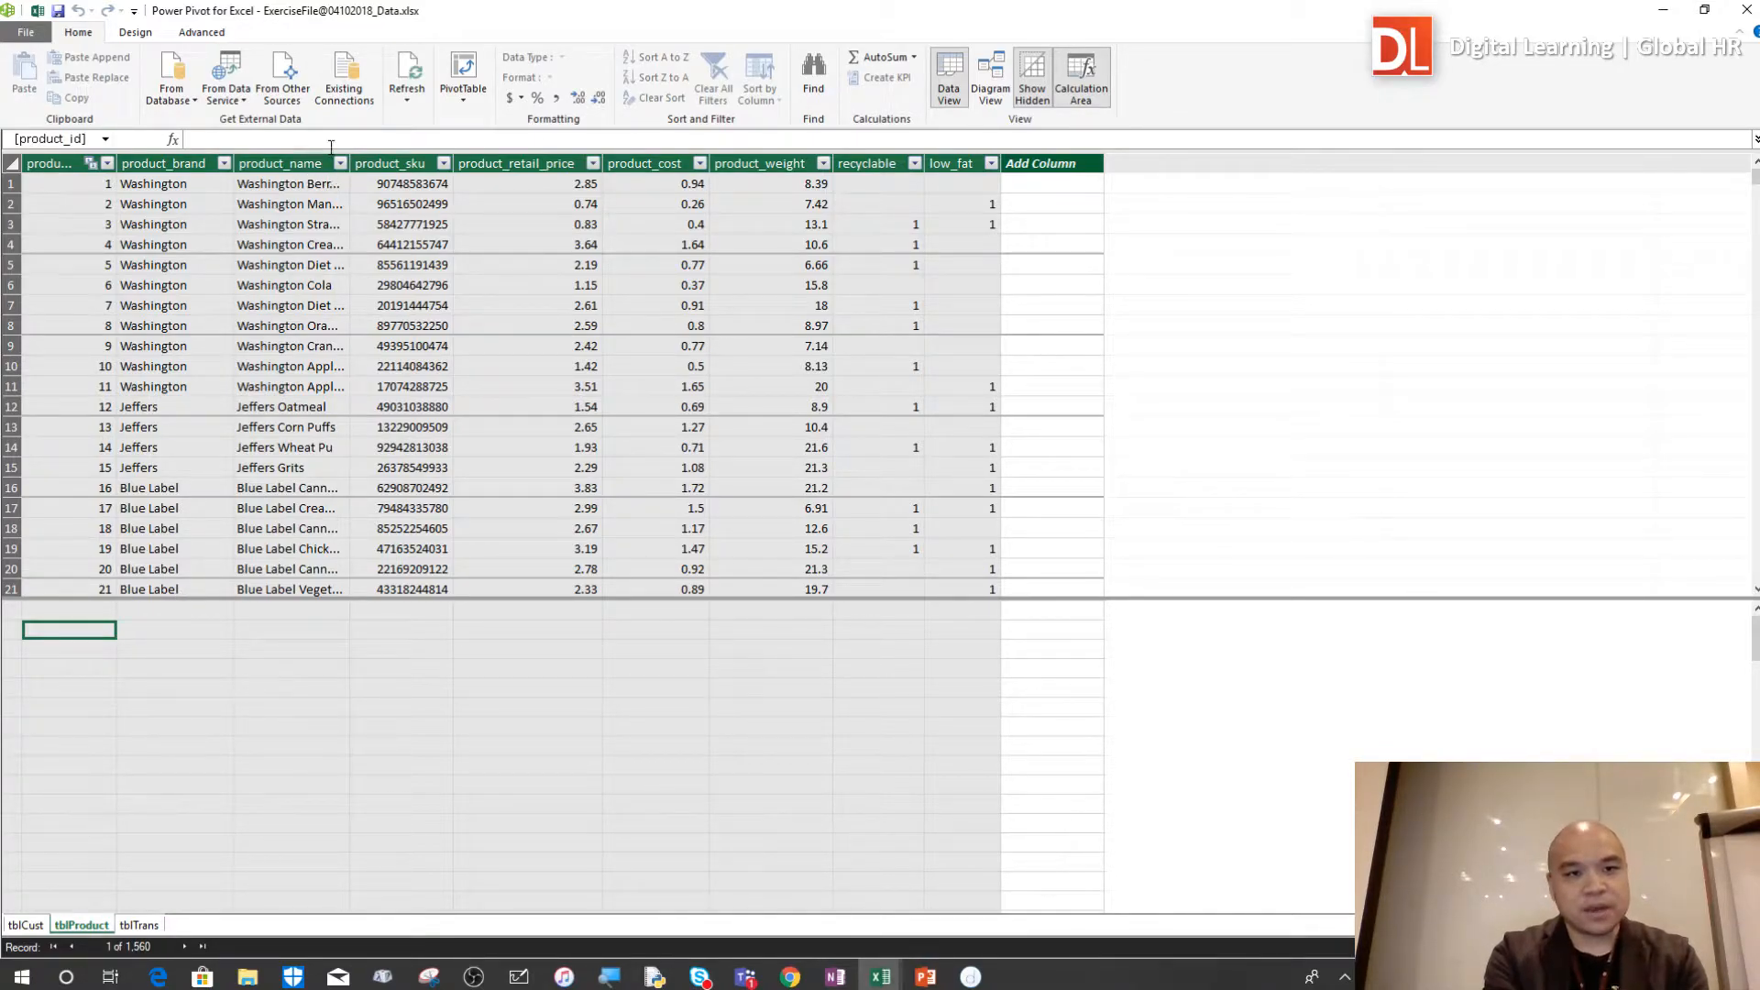
key("Right")
left_click(63, 634)
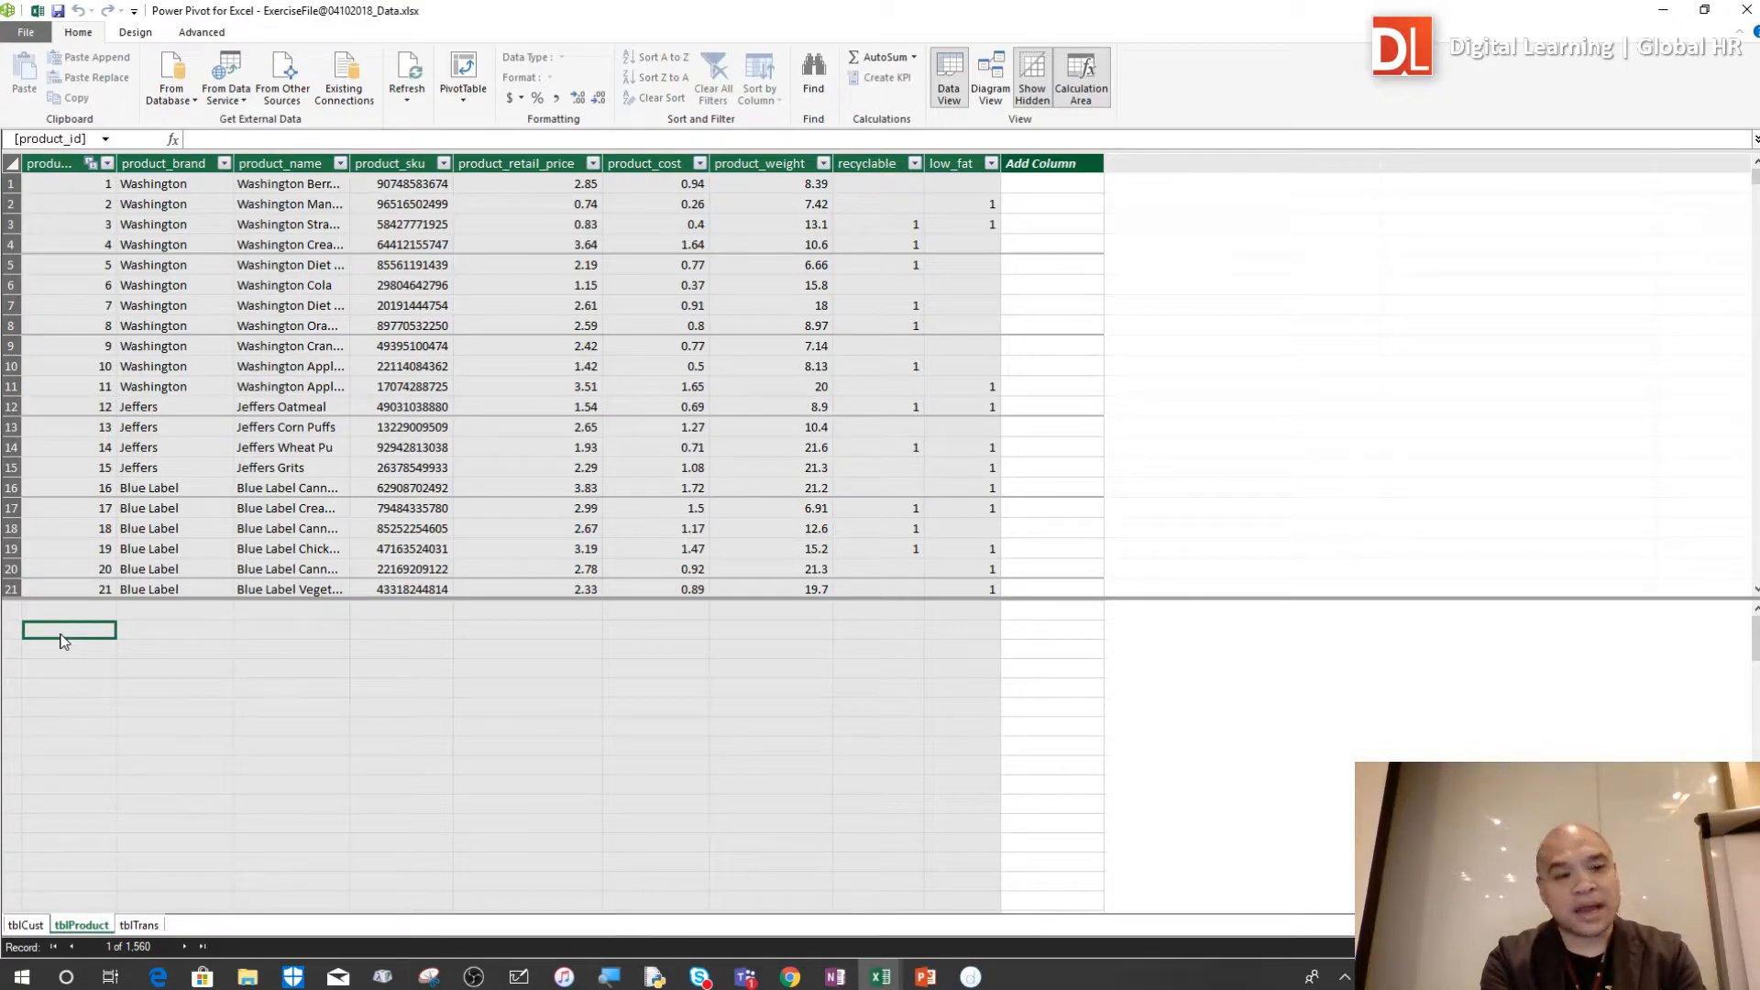
left_click(68, 647)
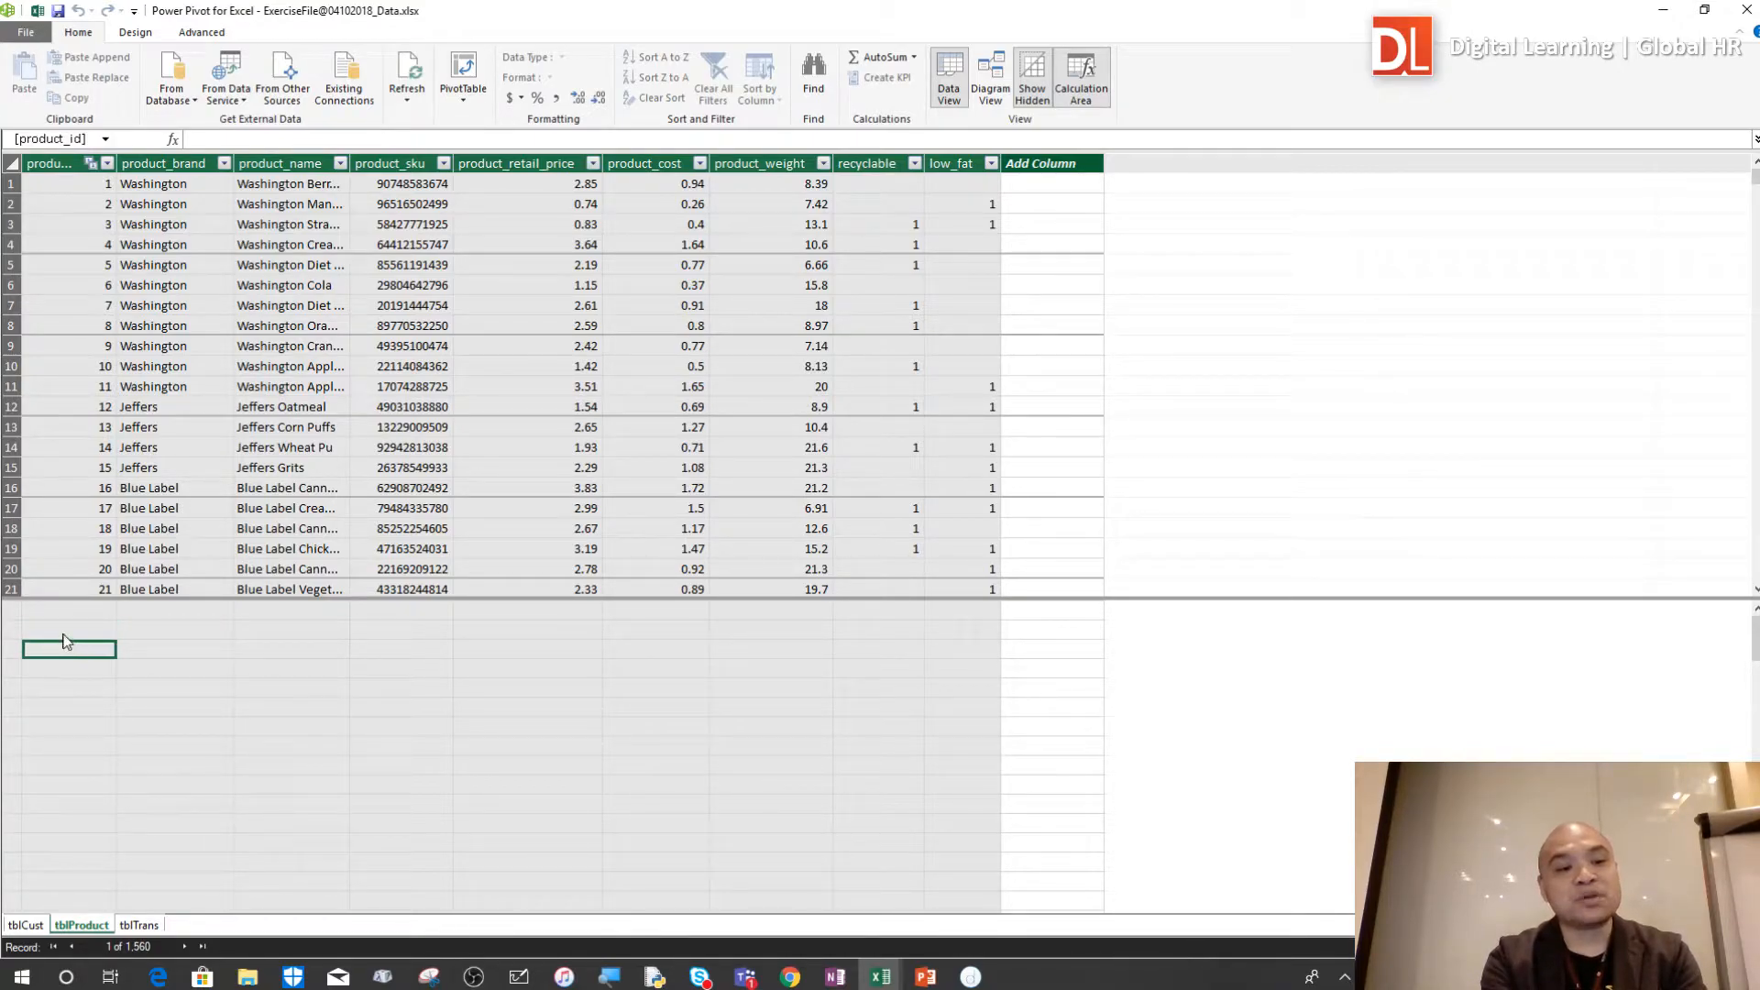
Select the second calculation-area cell under product_id and make the formula bar several lines tall for editing
left_click(61, 630)
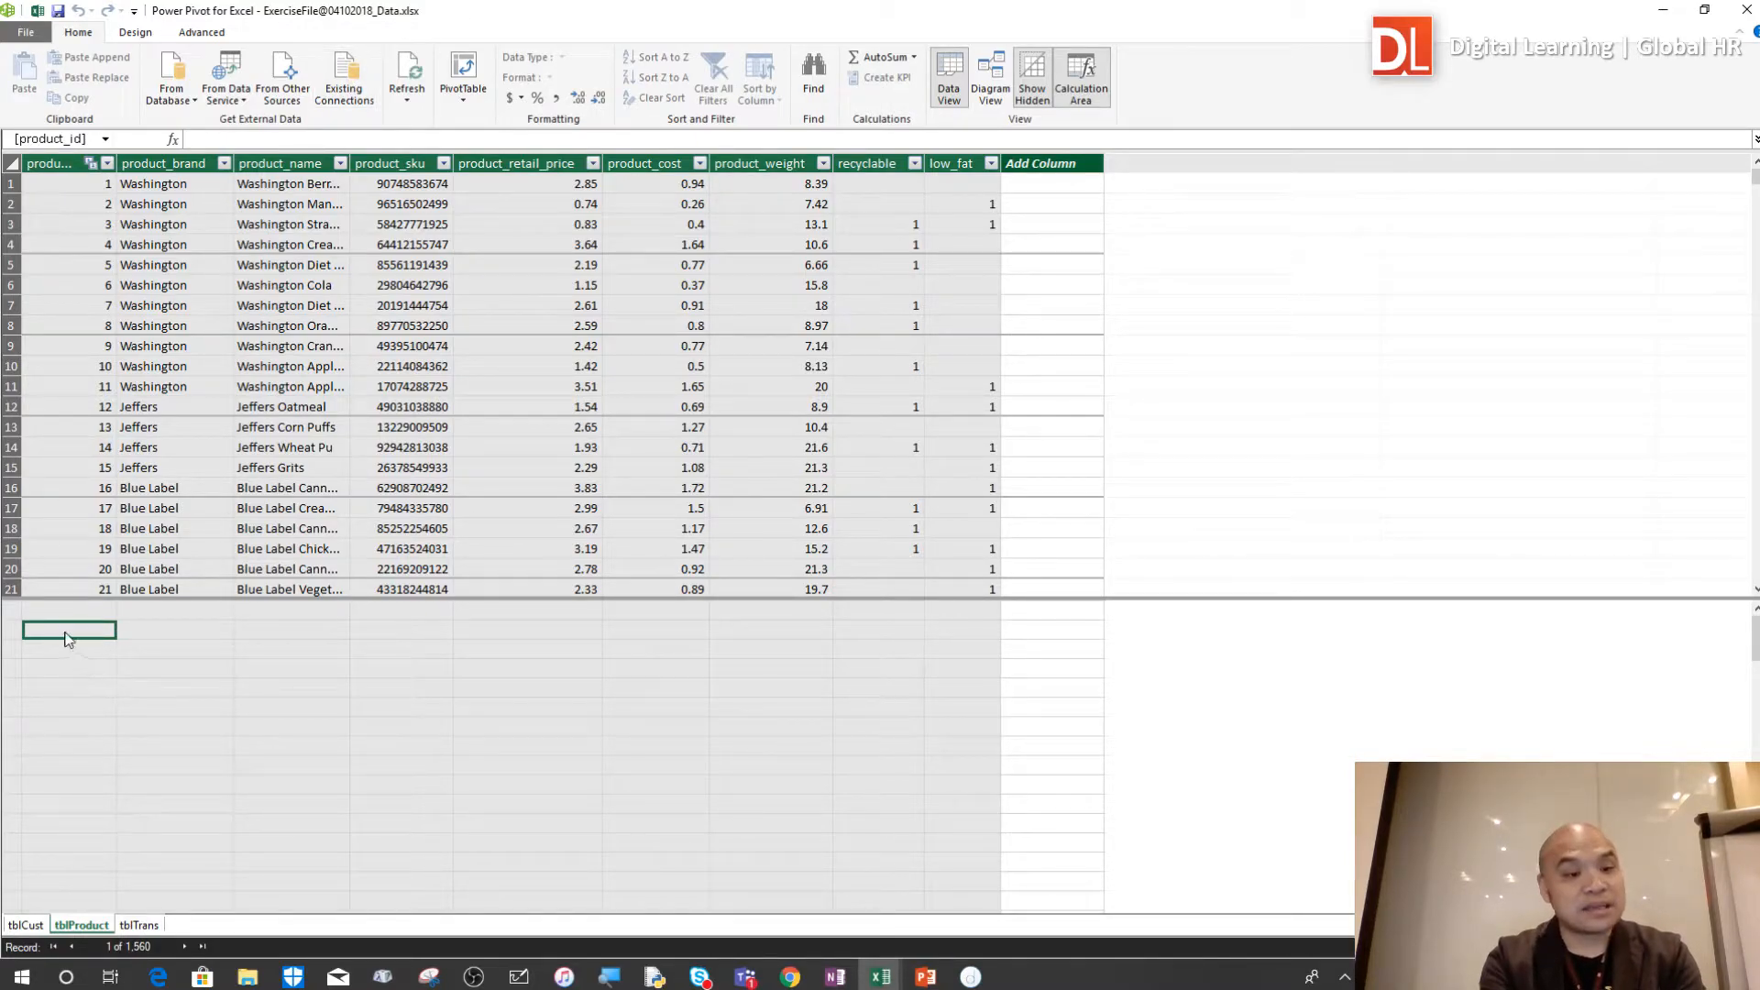
left_click_drag(312, 148, 314, 272)
left_click(269, 166)
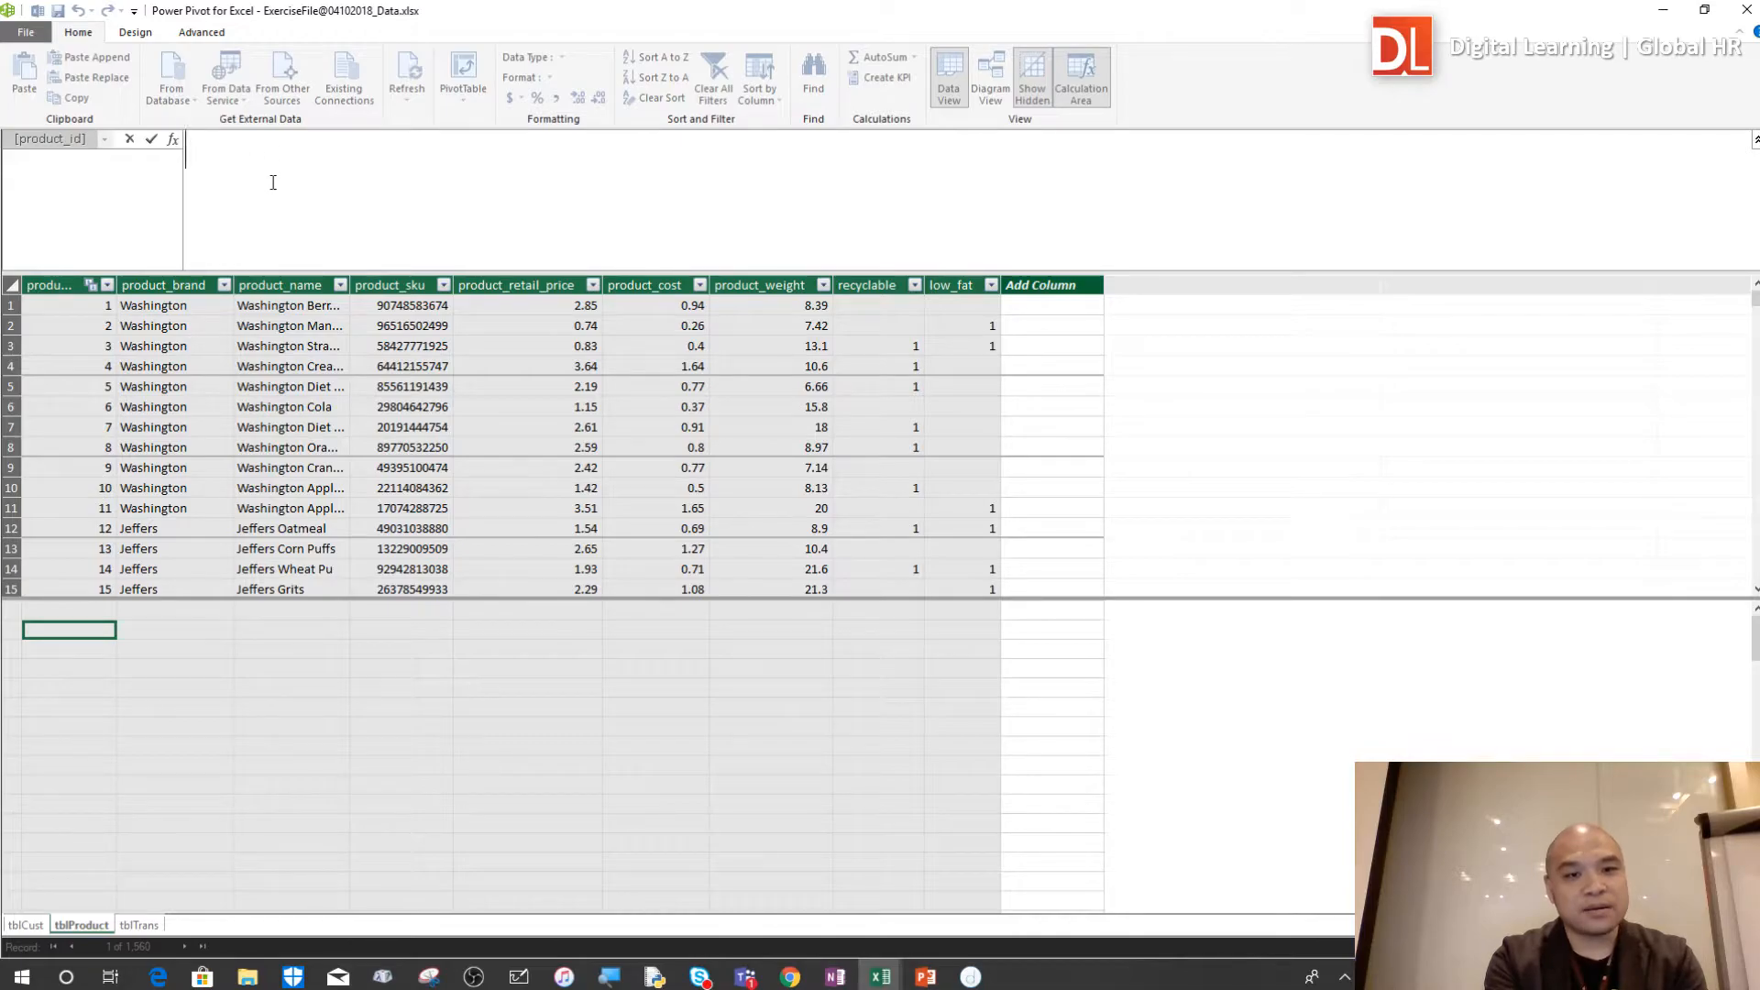
Create the measure total_retail:=AVERAGE(tblProduct[product_retail_price]) in the selected calculation-area cell
left_click(510, 181)
type("tota")
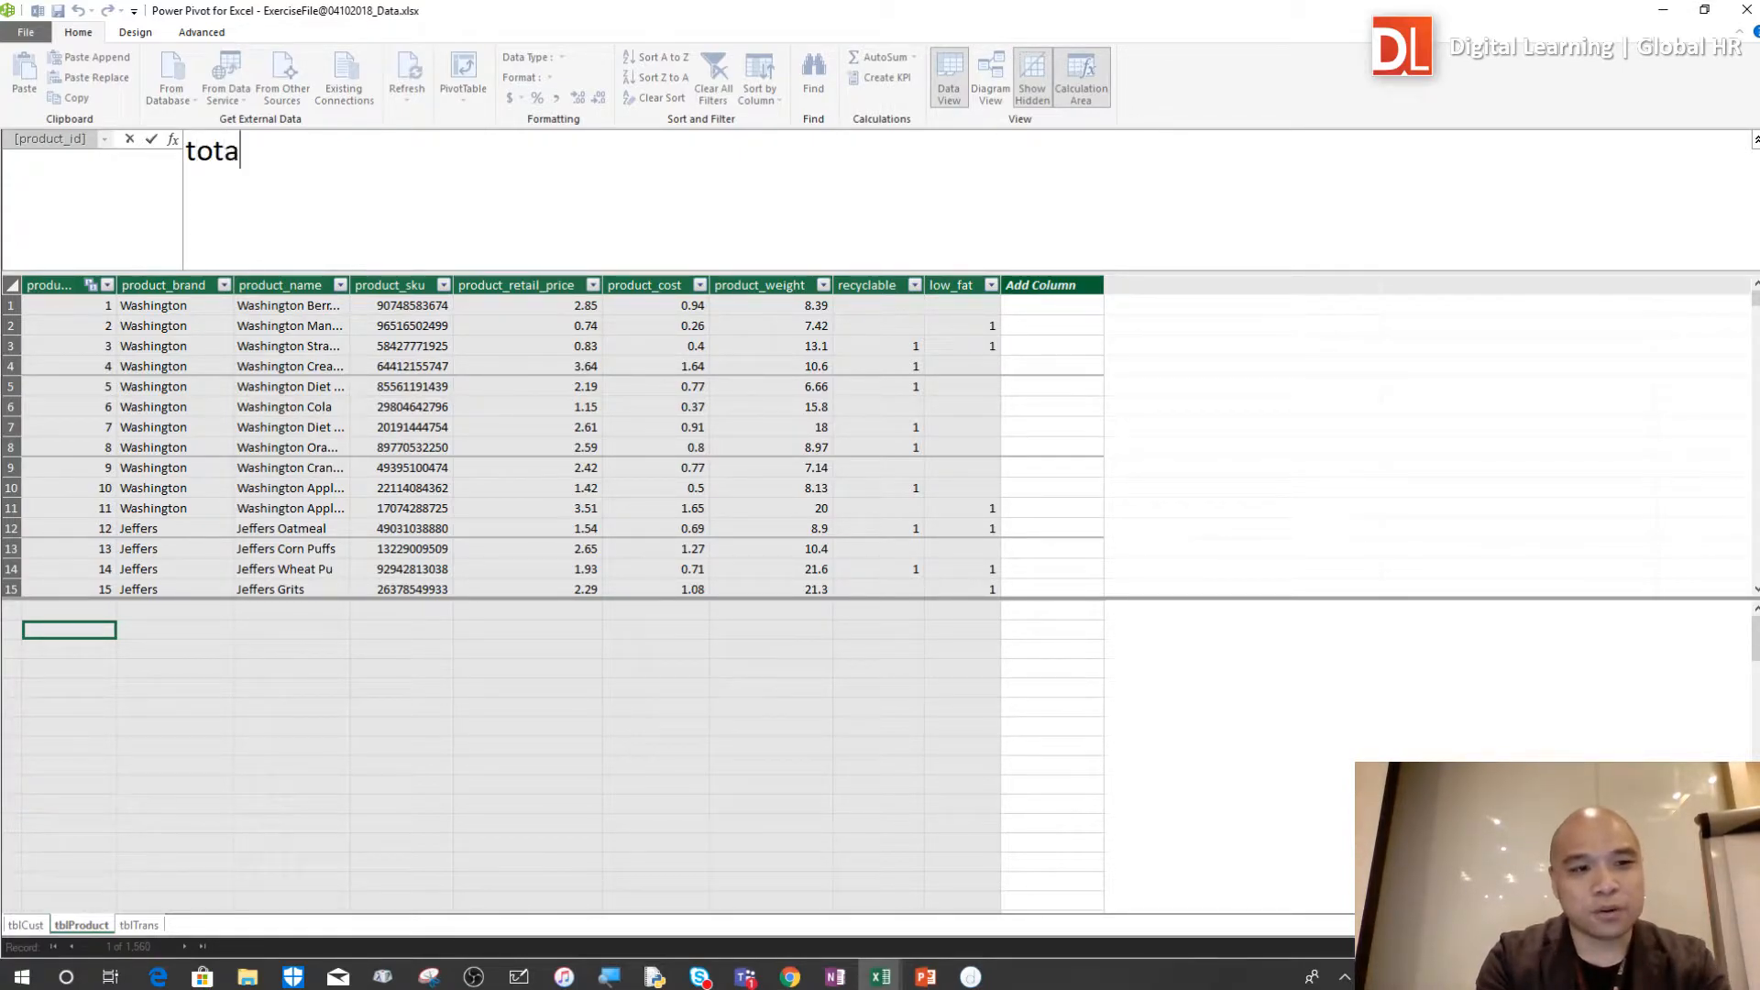
type("l_retail")
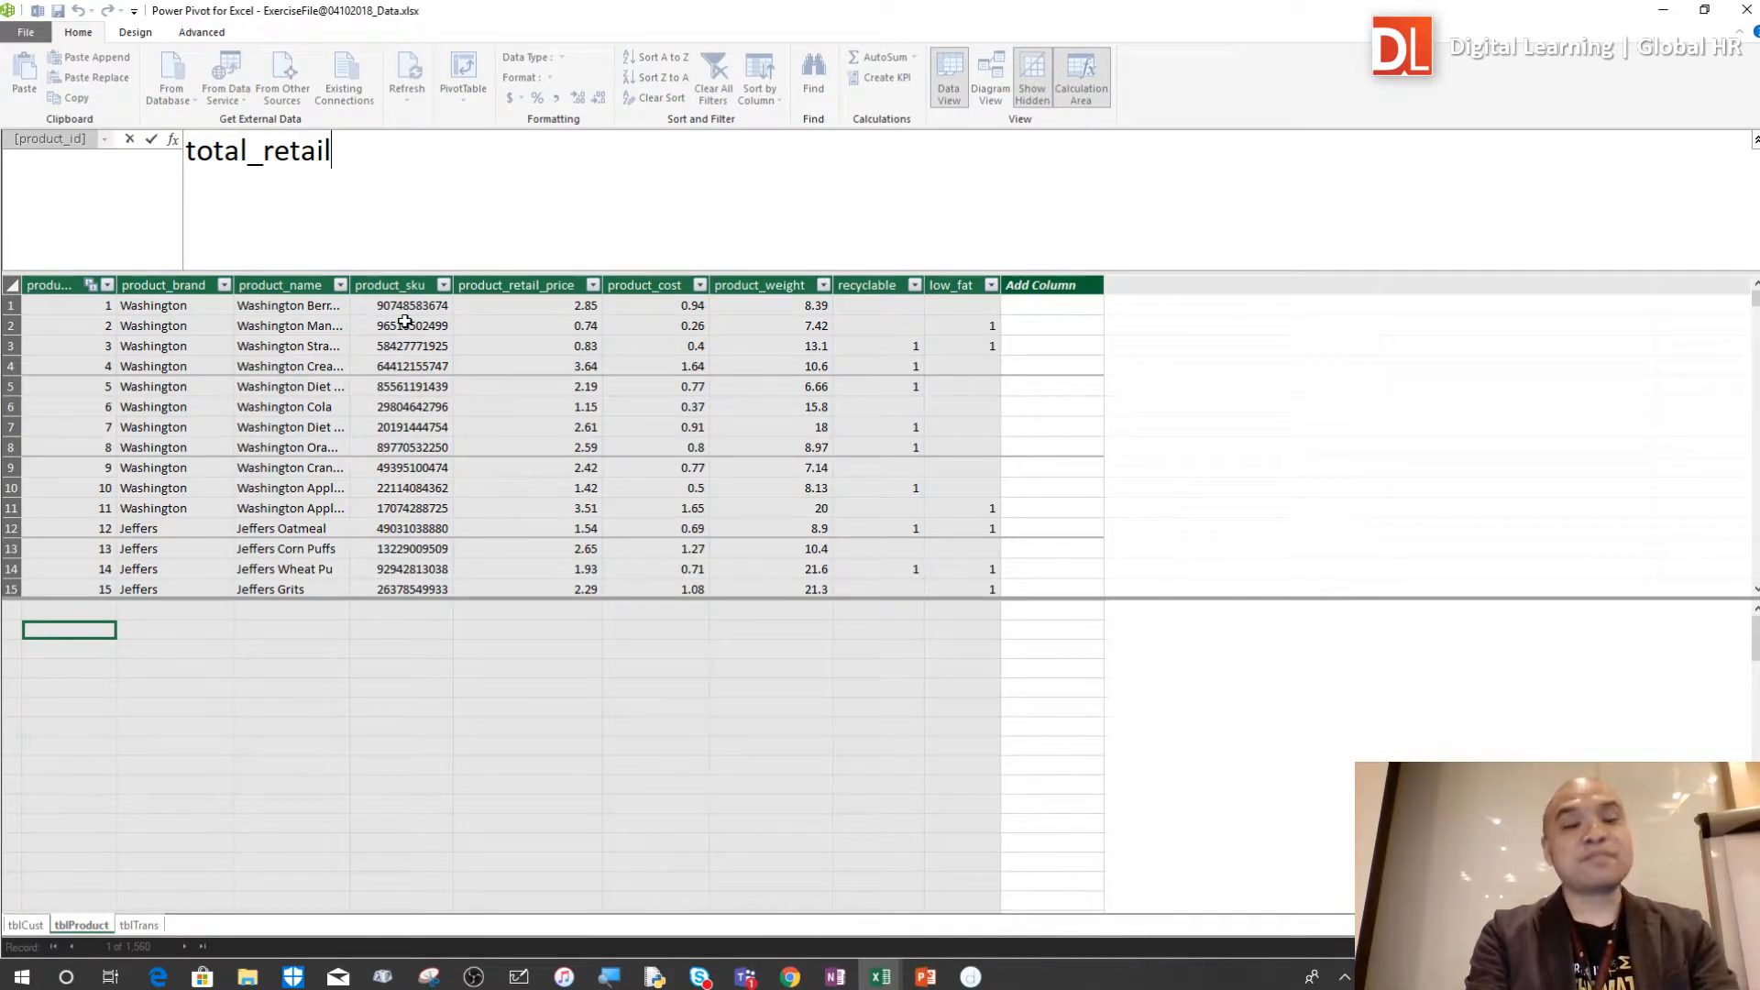
type(":")
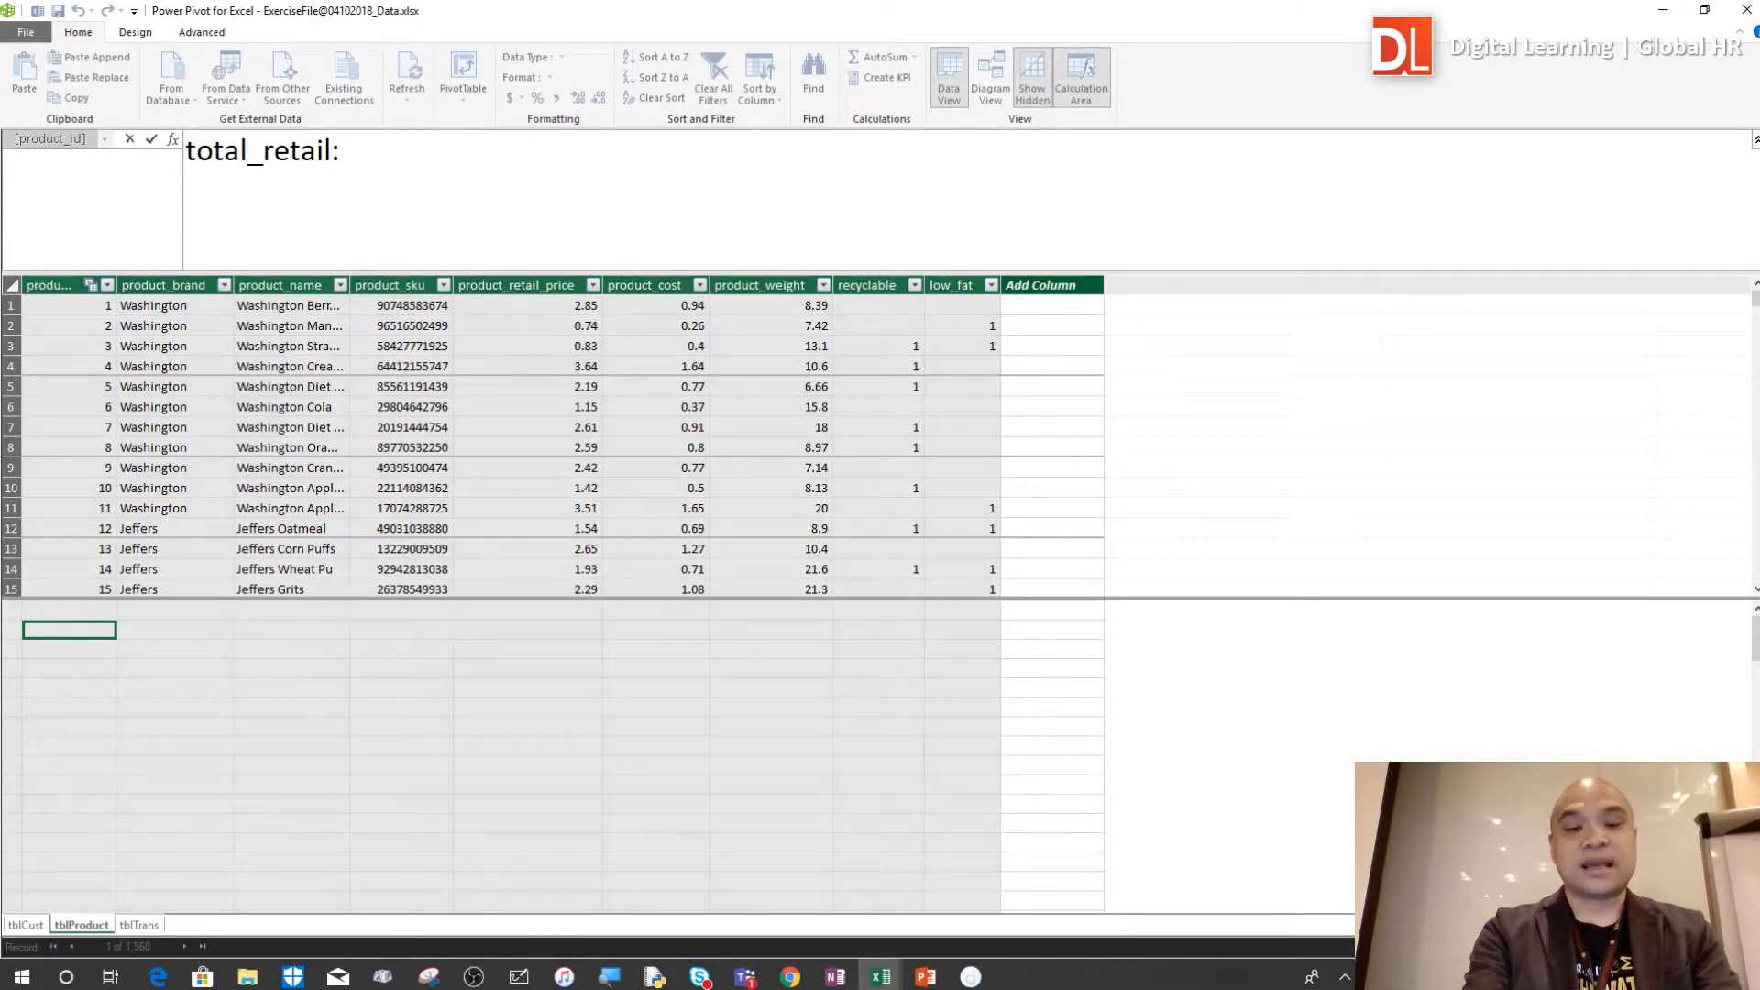
type("=")
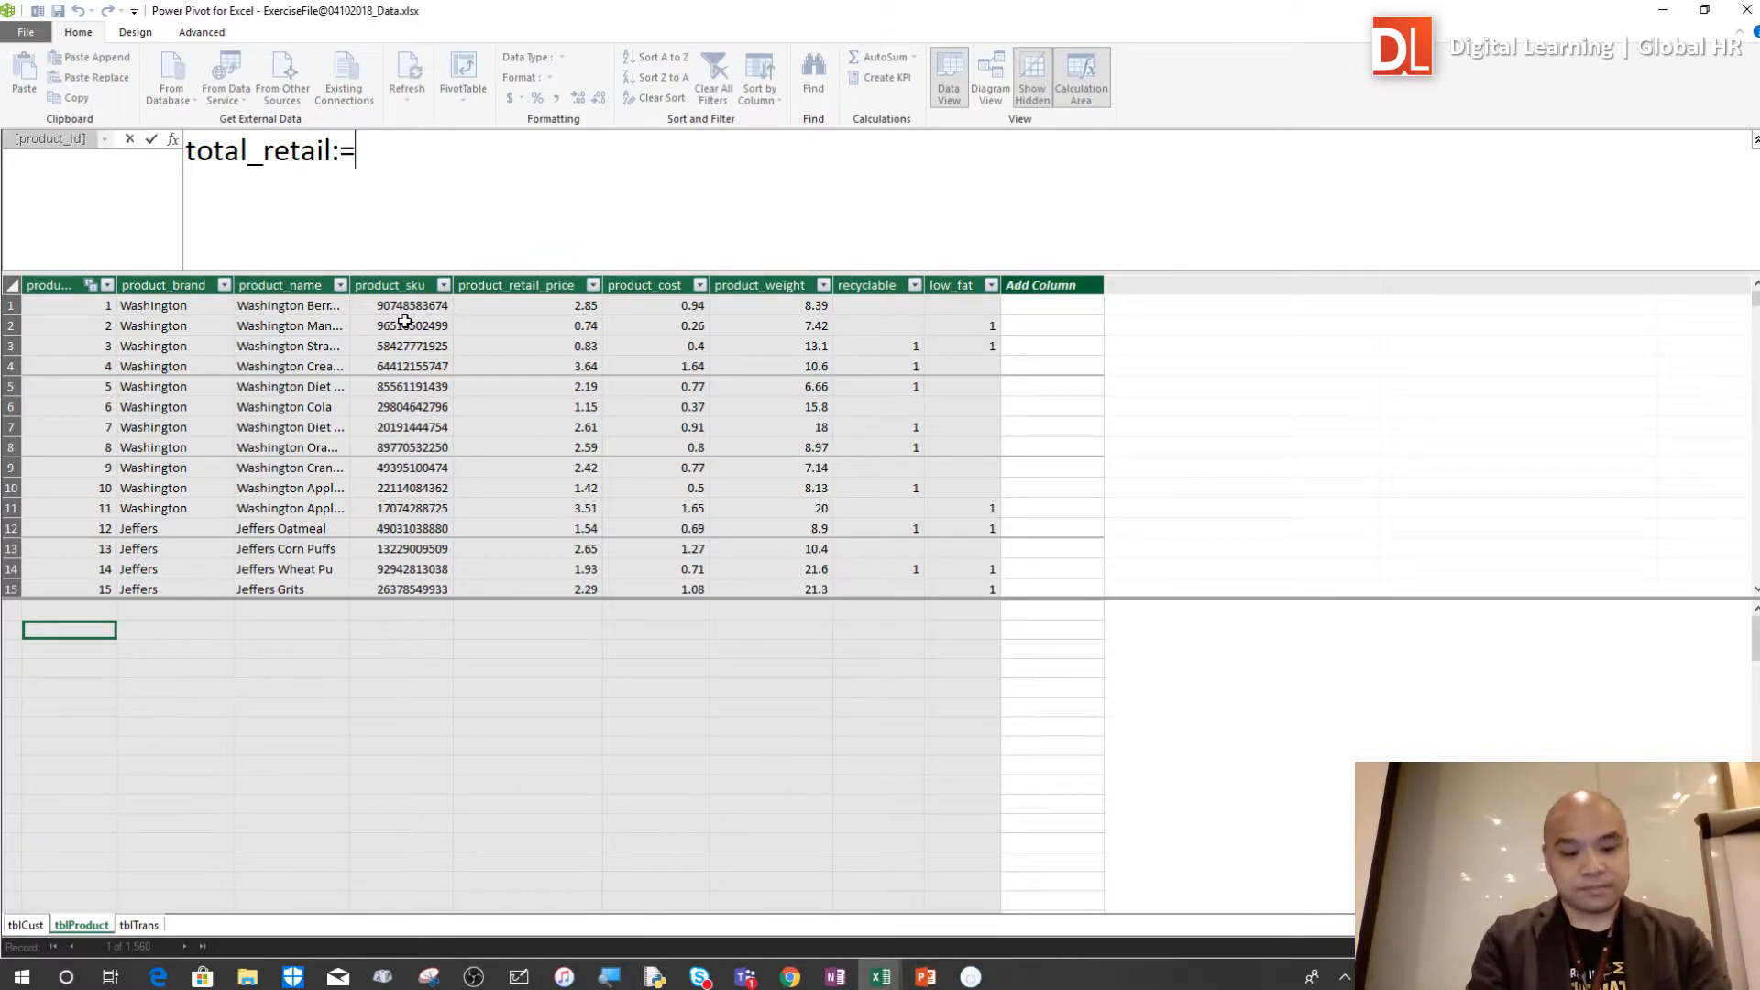
type("averag")
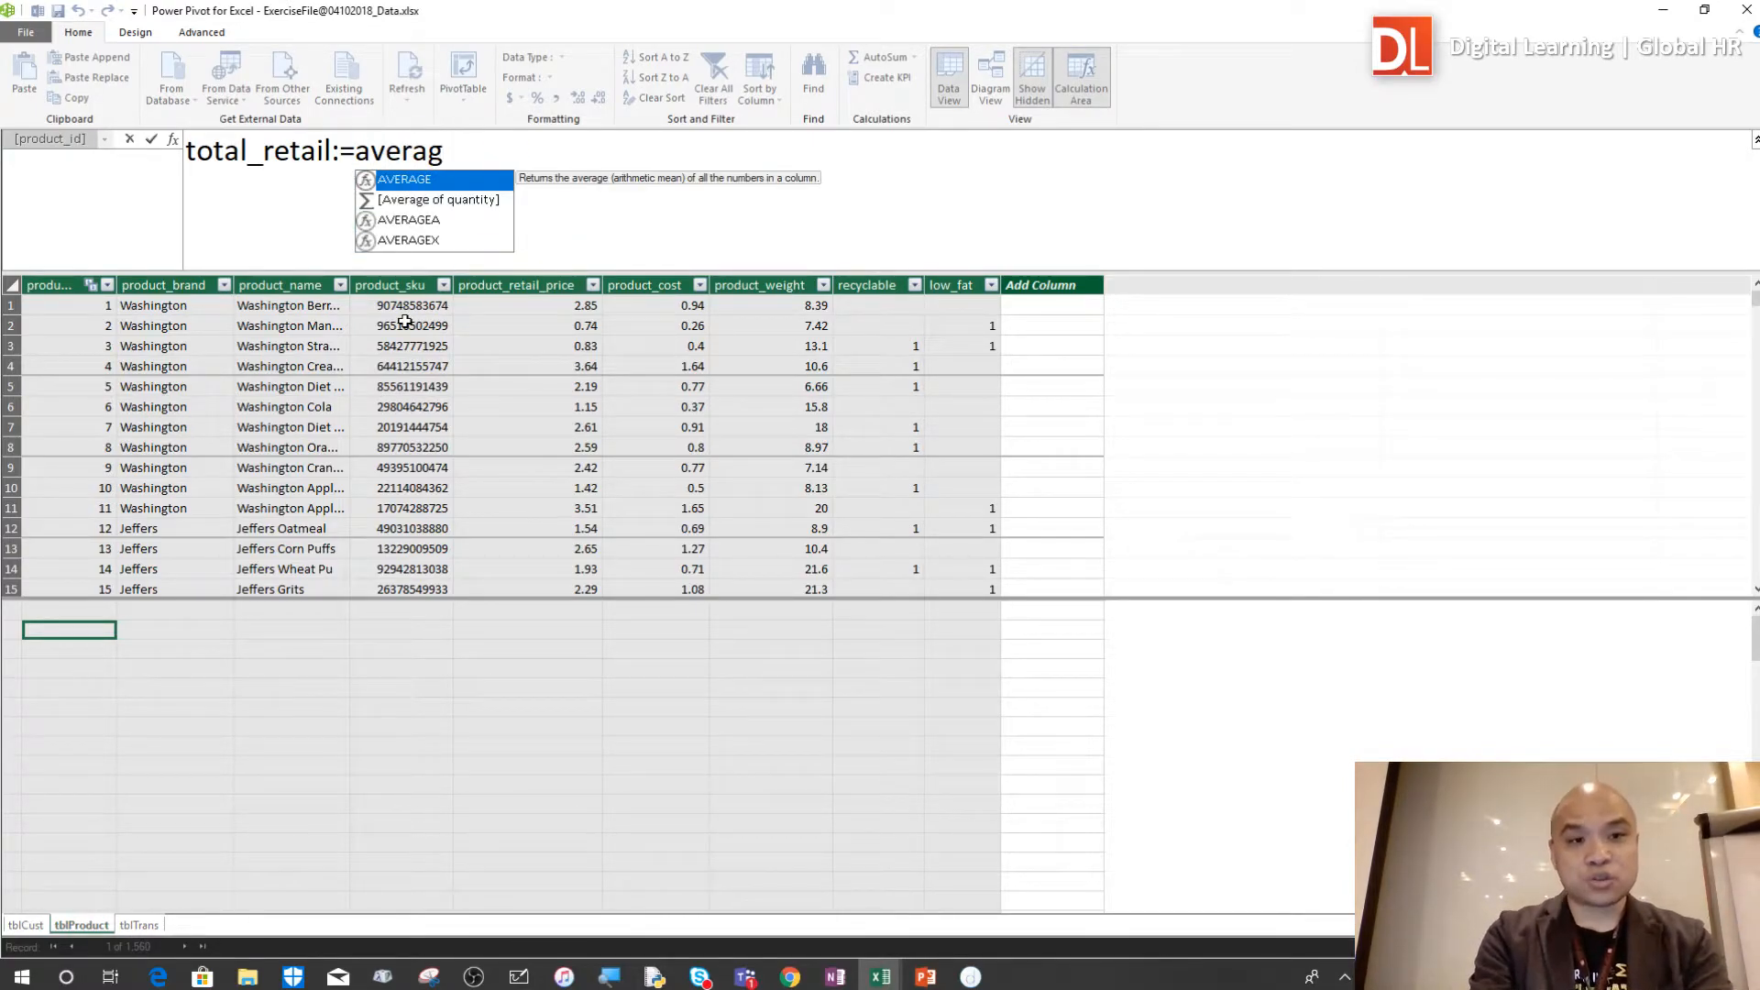
key("Tab")
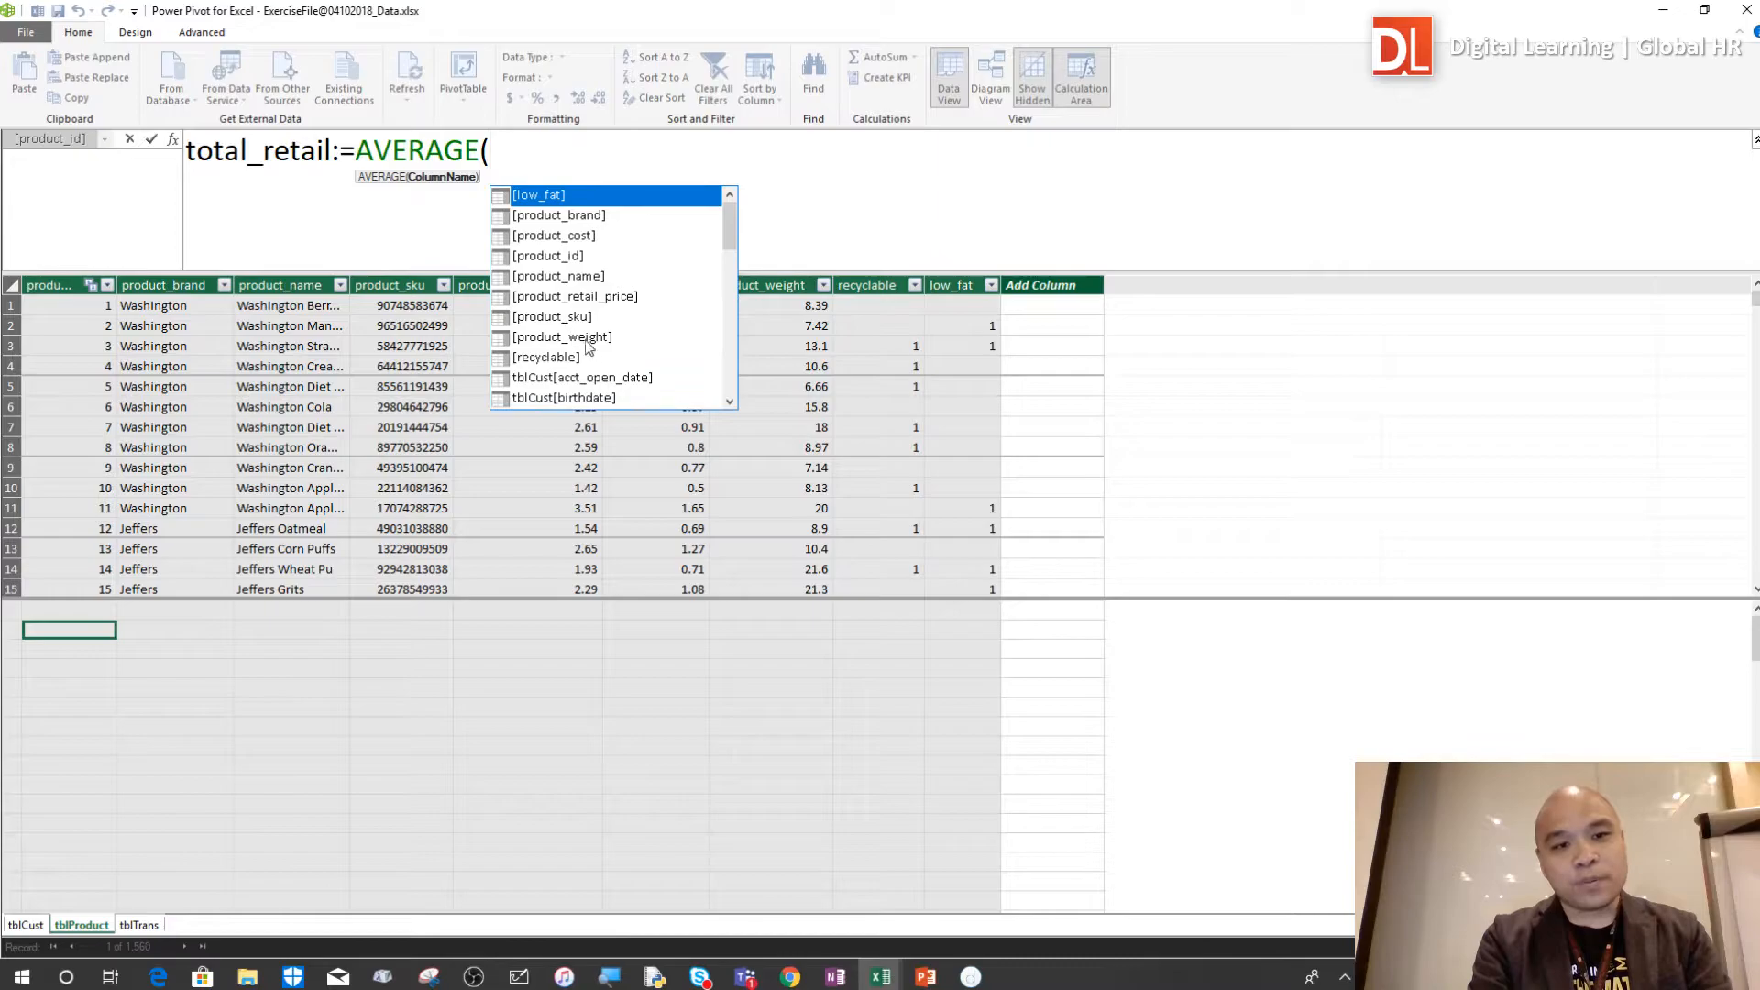
left_click(729, 229)
left_click_drag(730, 228, 750, 348)
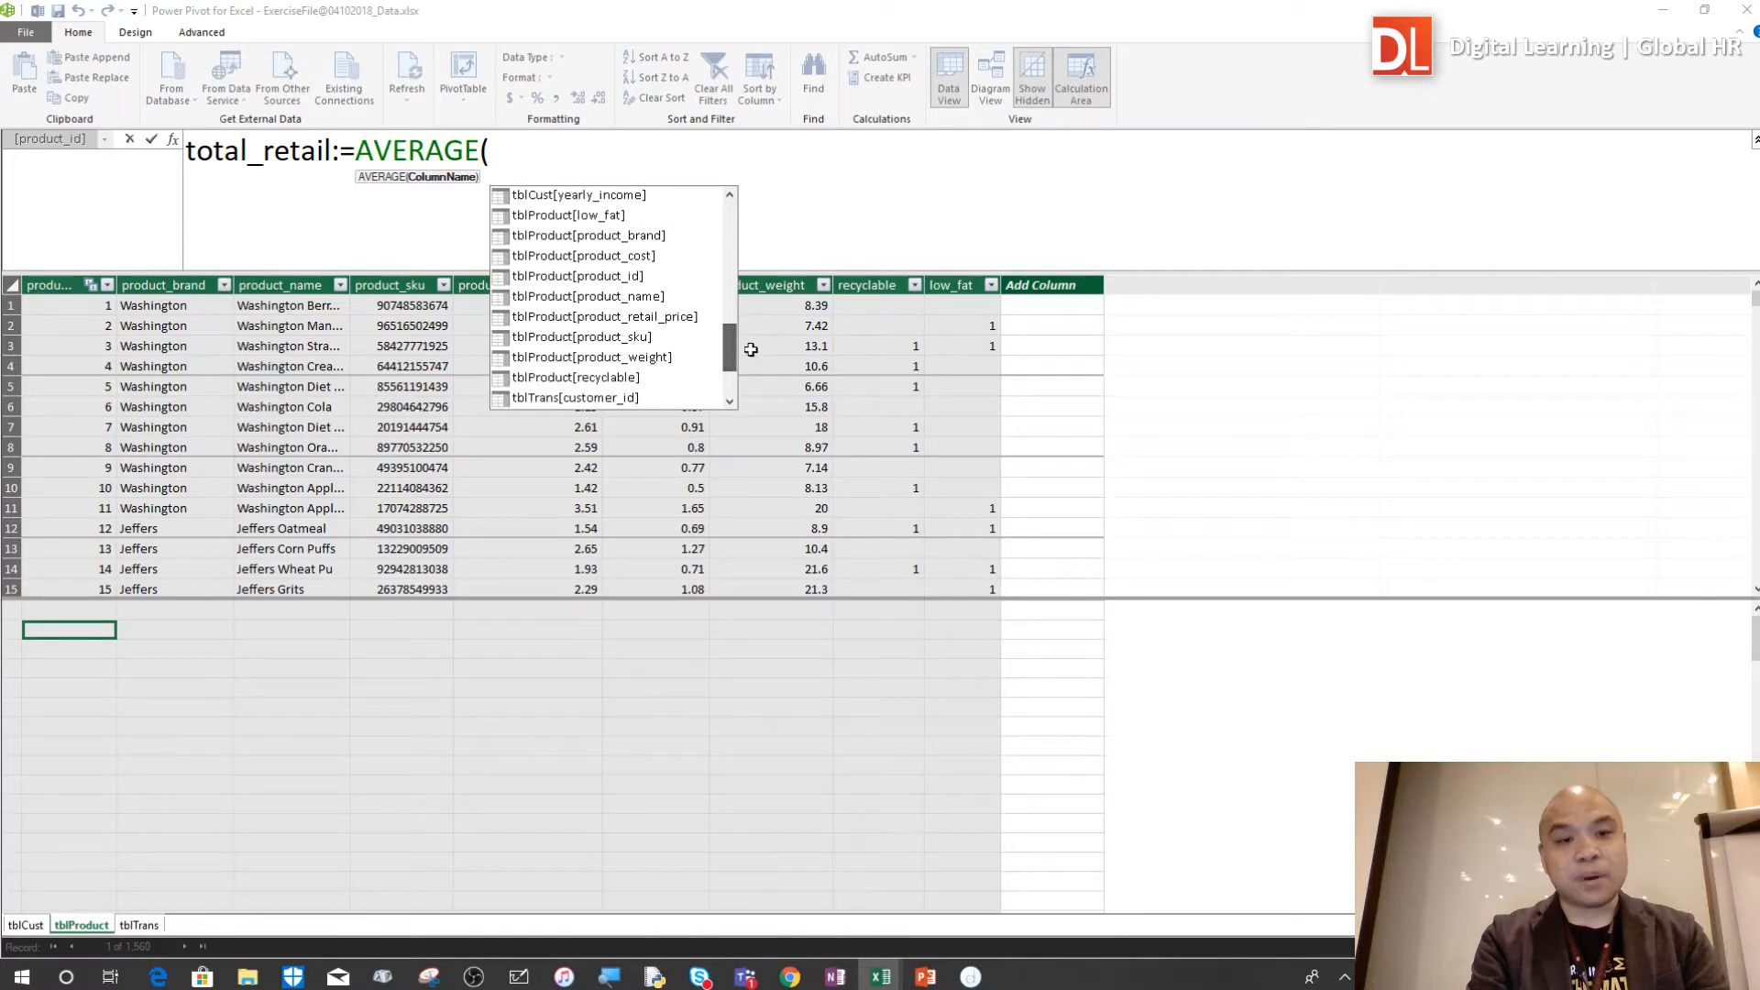
left_click(661, 318)
double_click(661, 318)
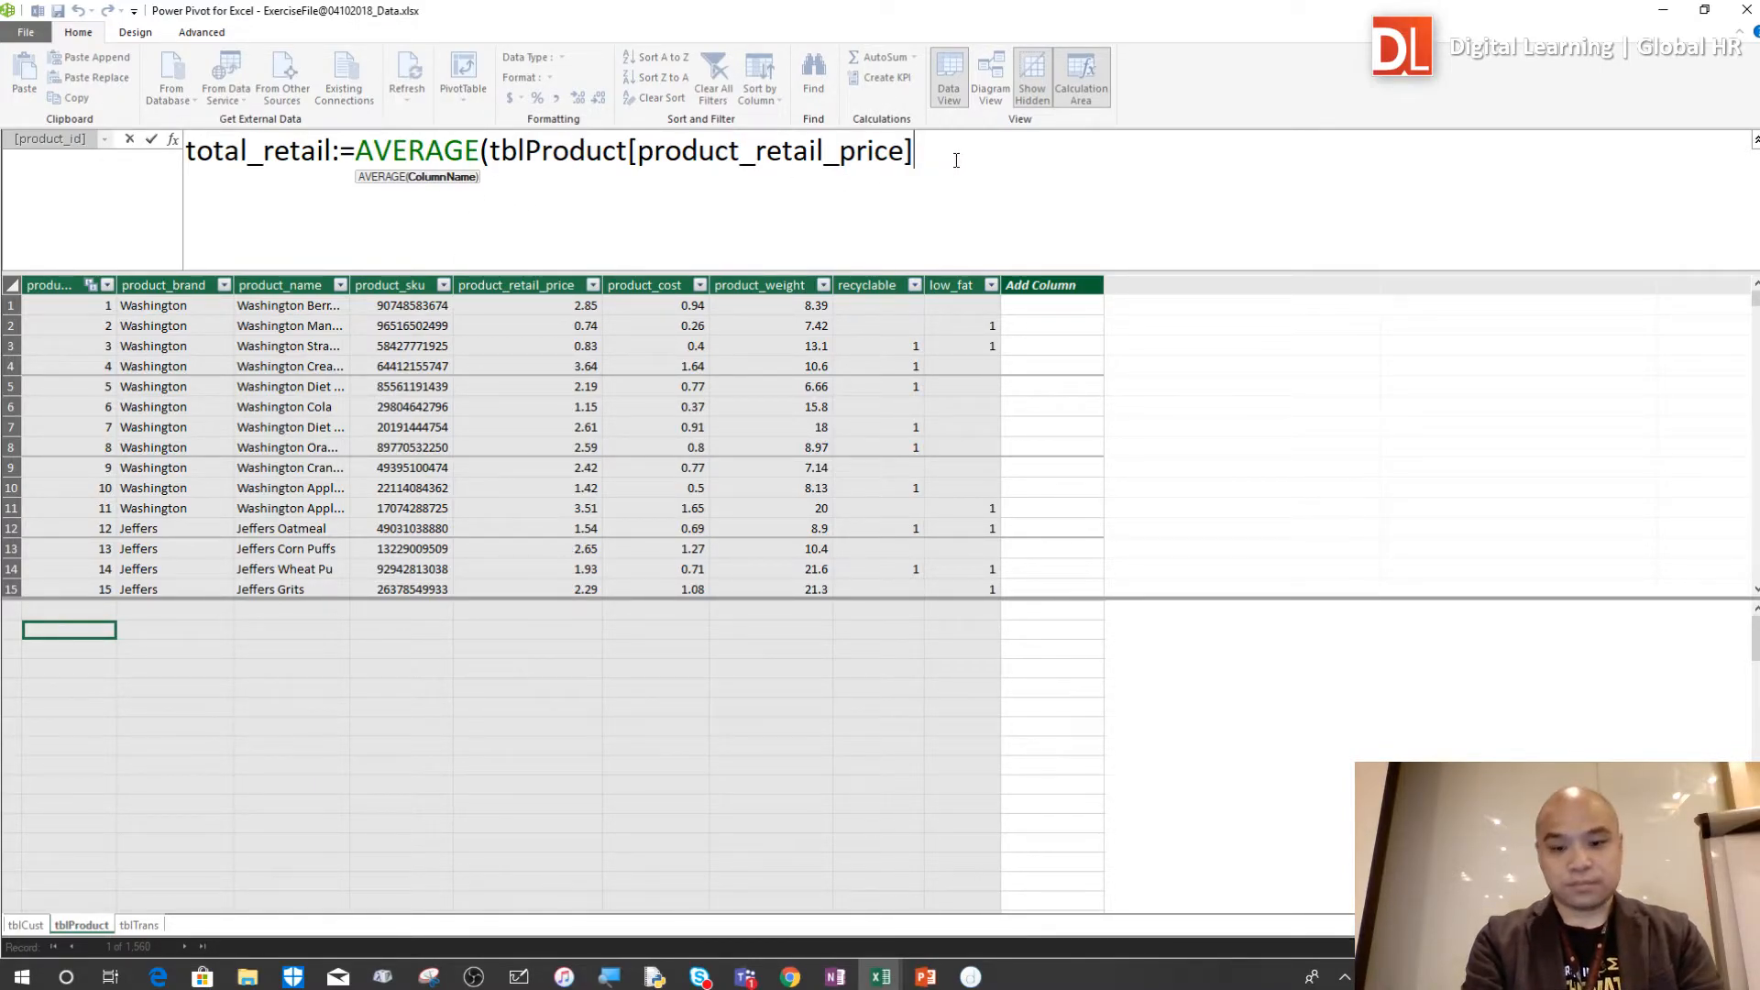
type(")")
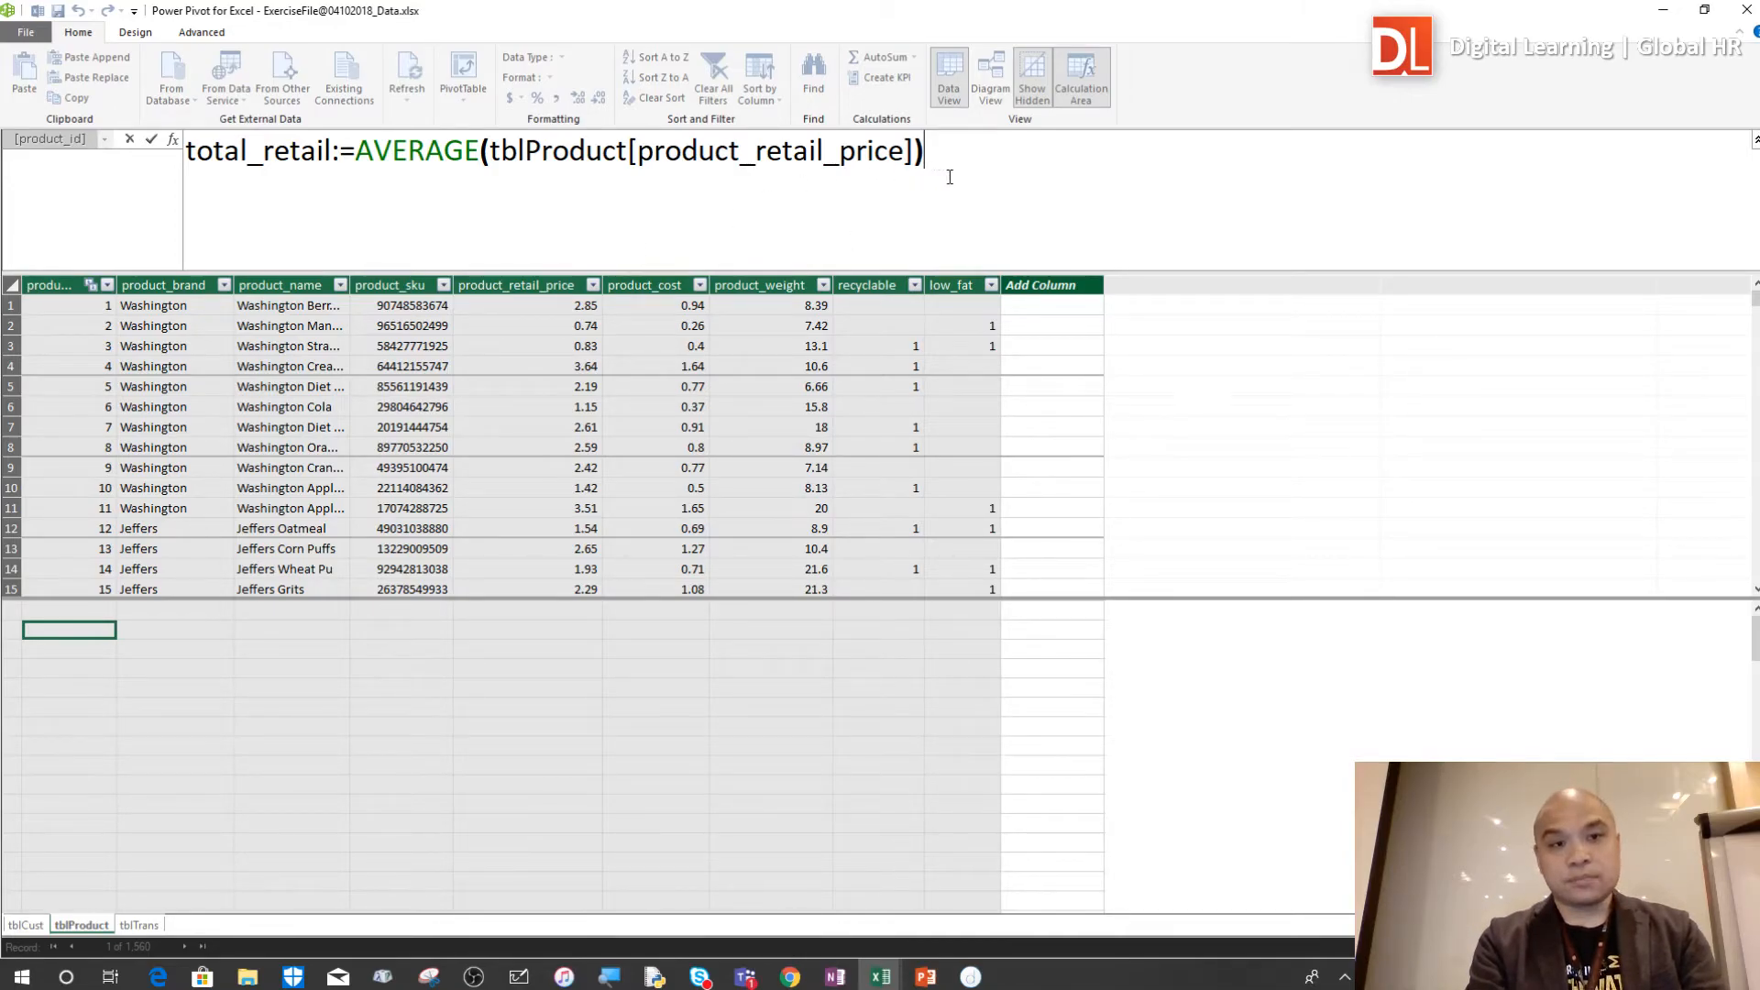
key("Return")
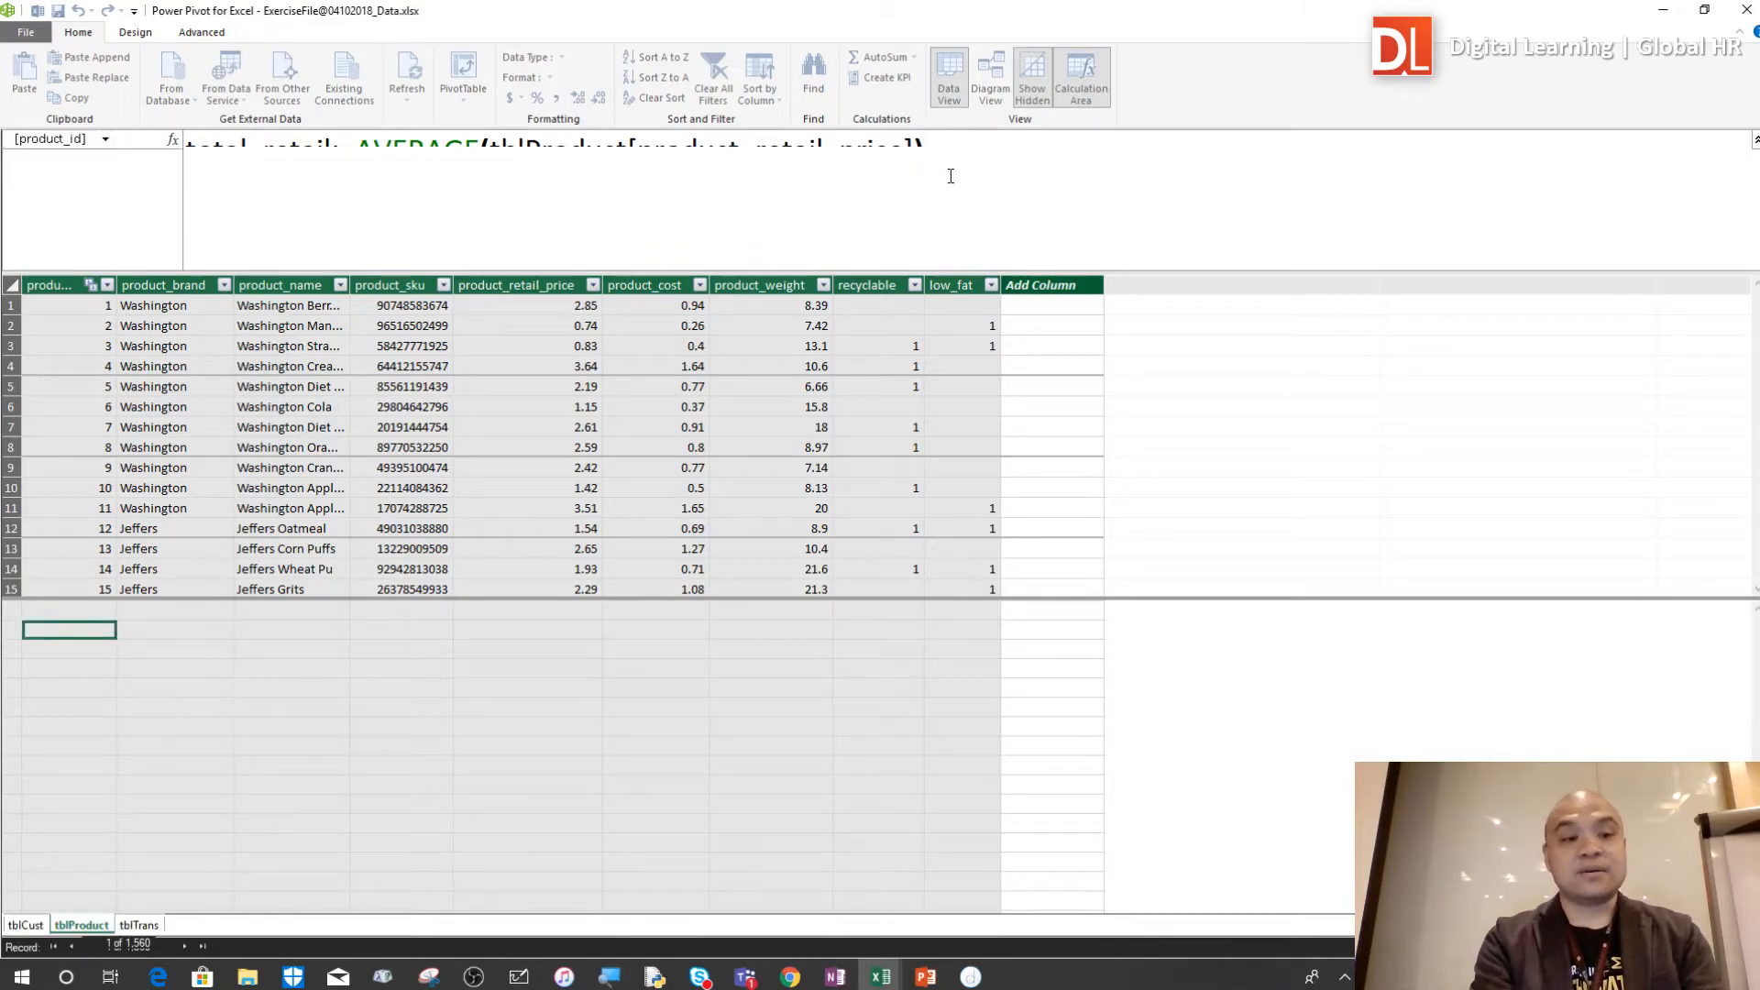
Widen the product_id column to fit the whole measure result and enlarge the formula text
mouse_move(112, 639)
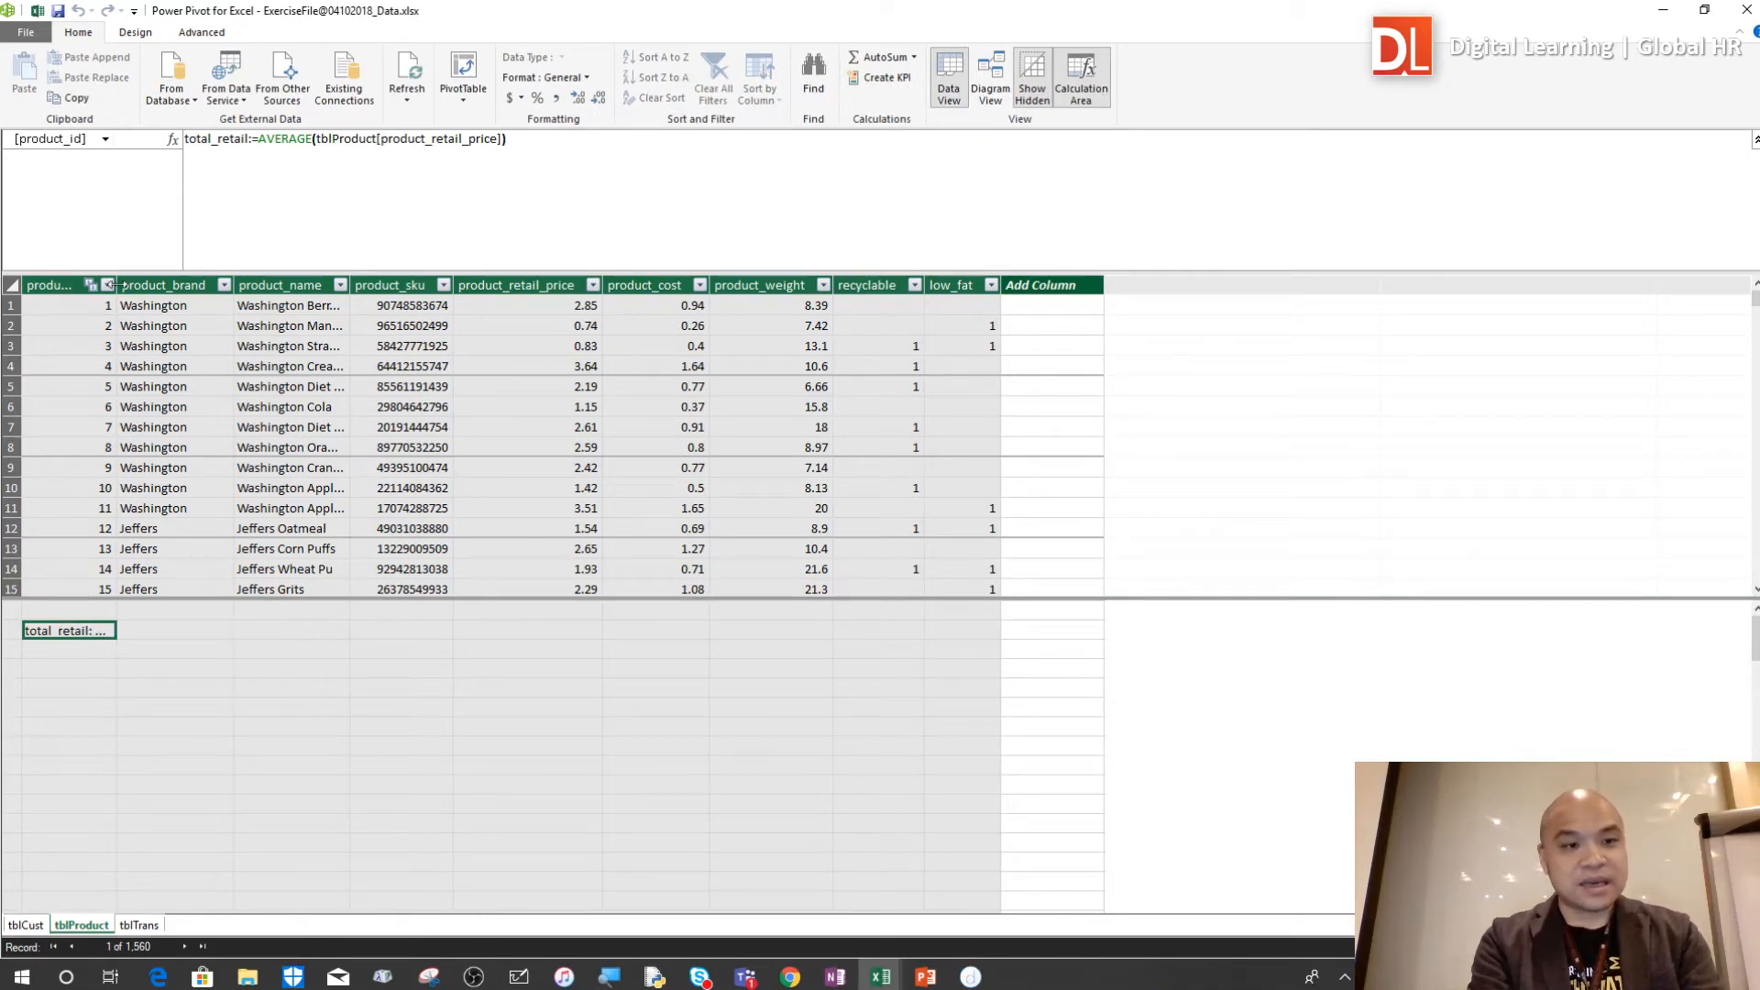
left_click_drag(373, 296, 387, 295)
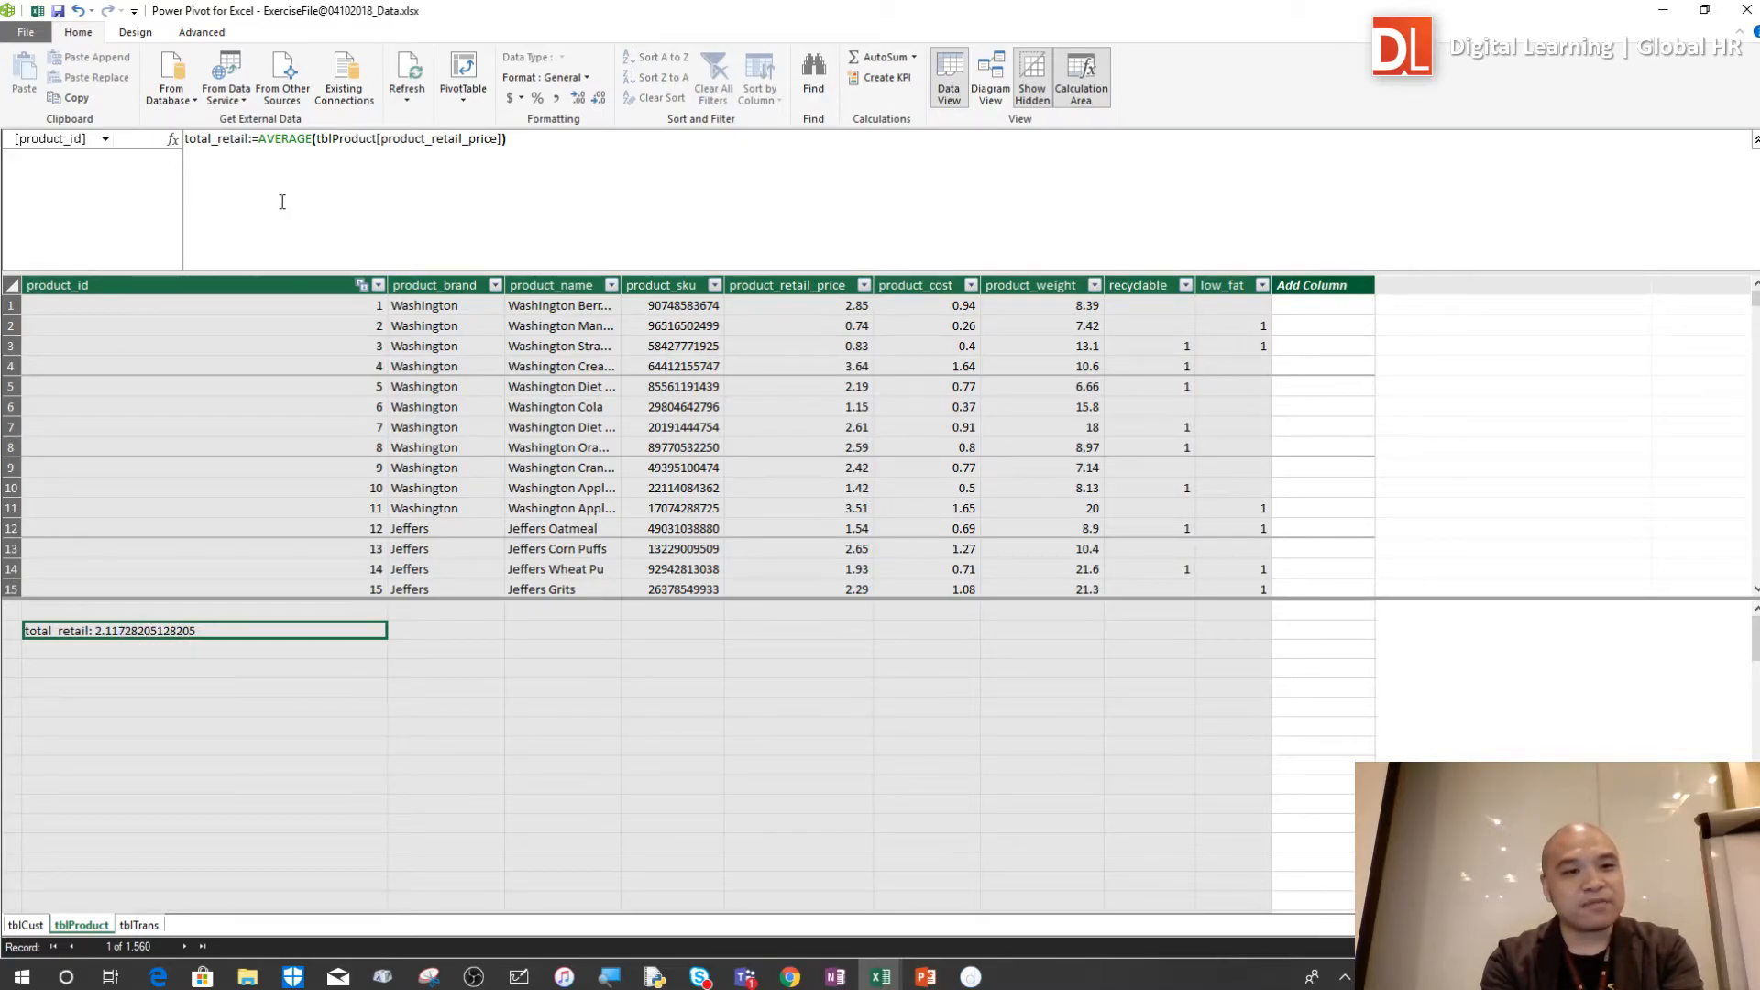
scroll(282, 202, "up", 4)
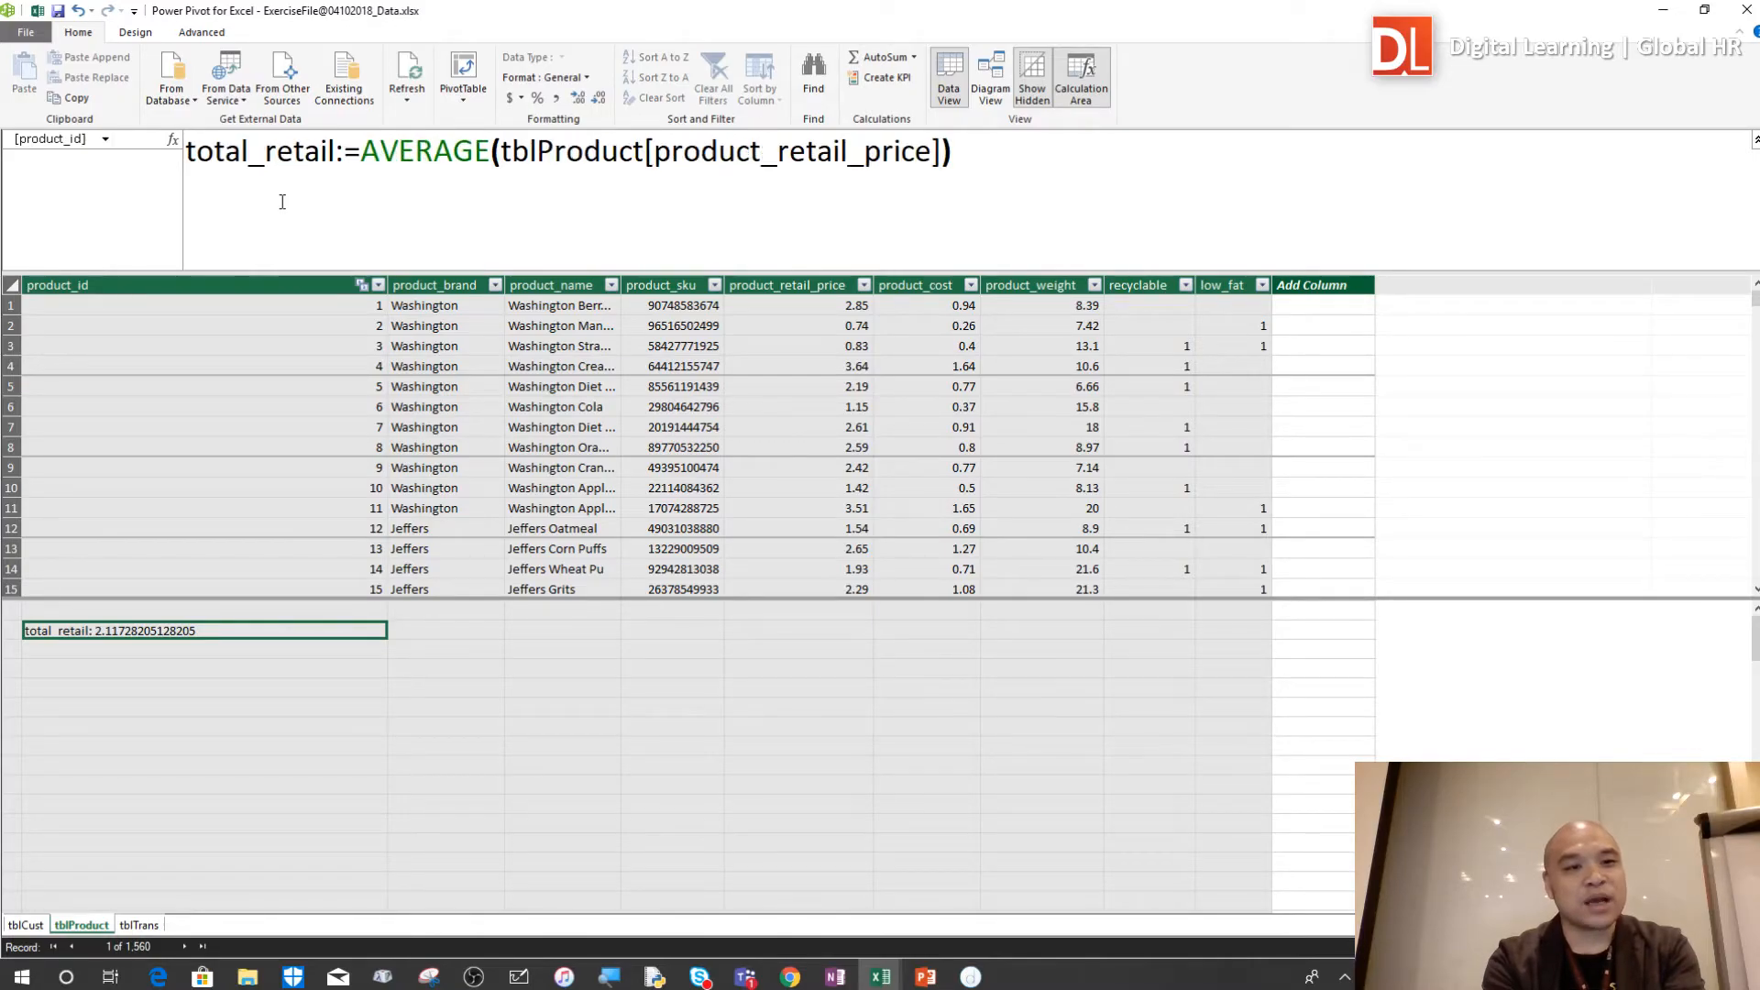
Rename the measure total_retail to average_retail in its formula
left_click(249, 151)
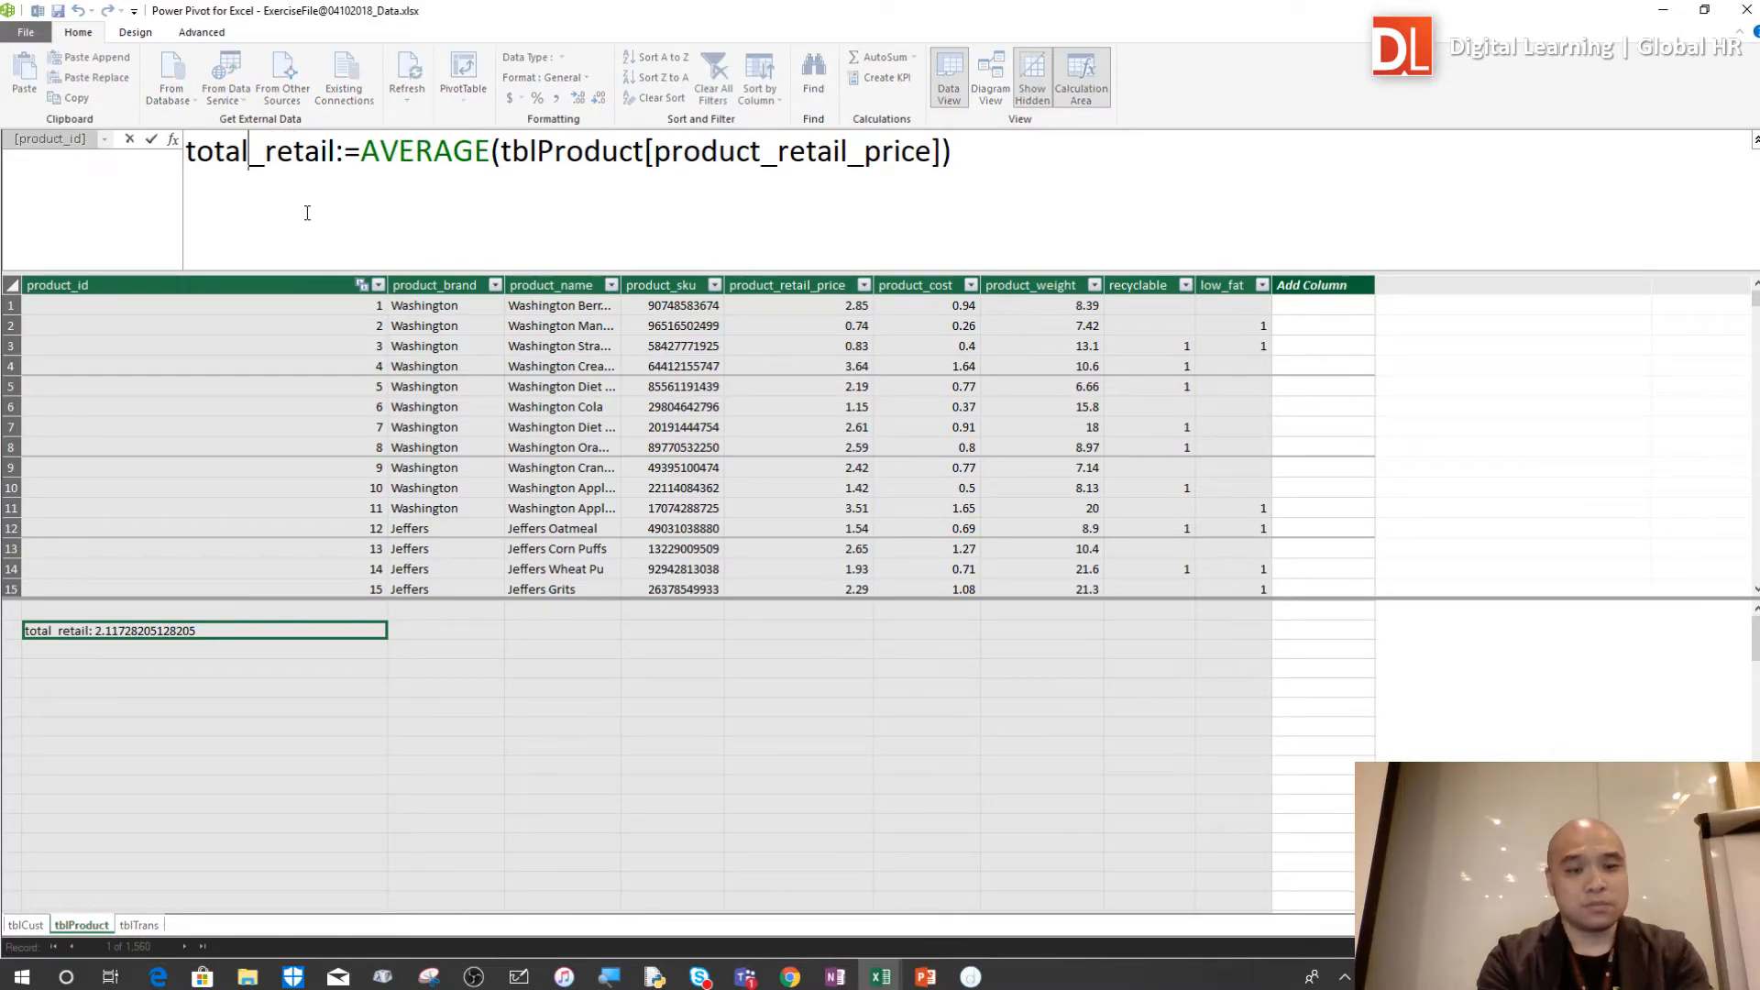
key("BackSpace")
key("BackSpace")
key("BackSpace")
key("BackSpace")
key("BackSpace")
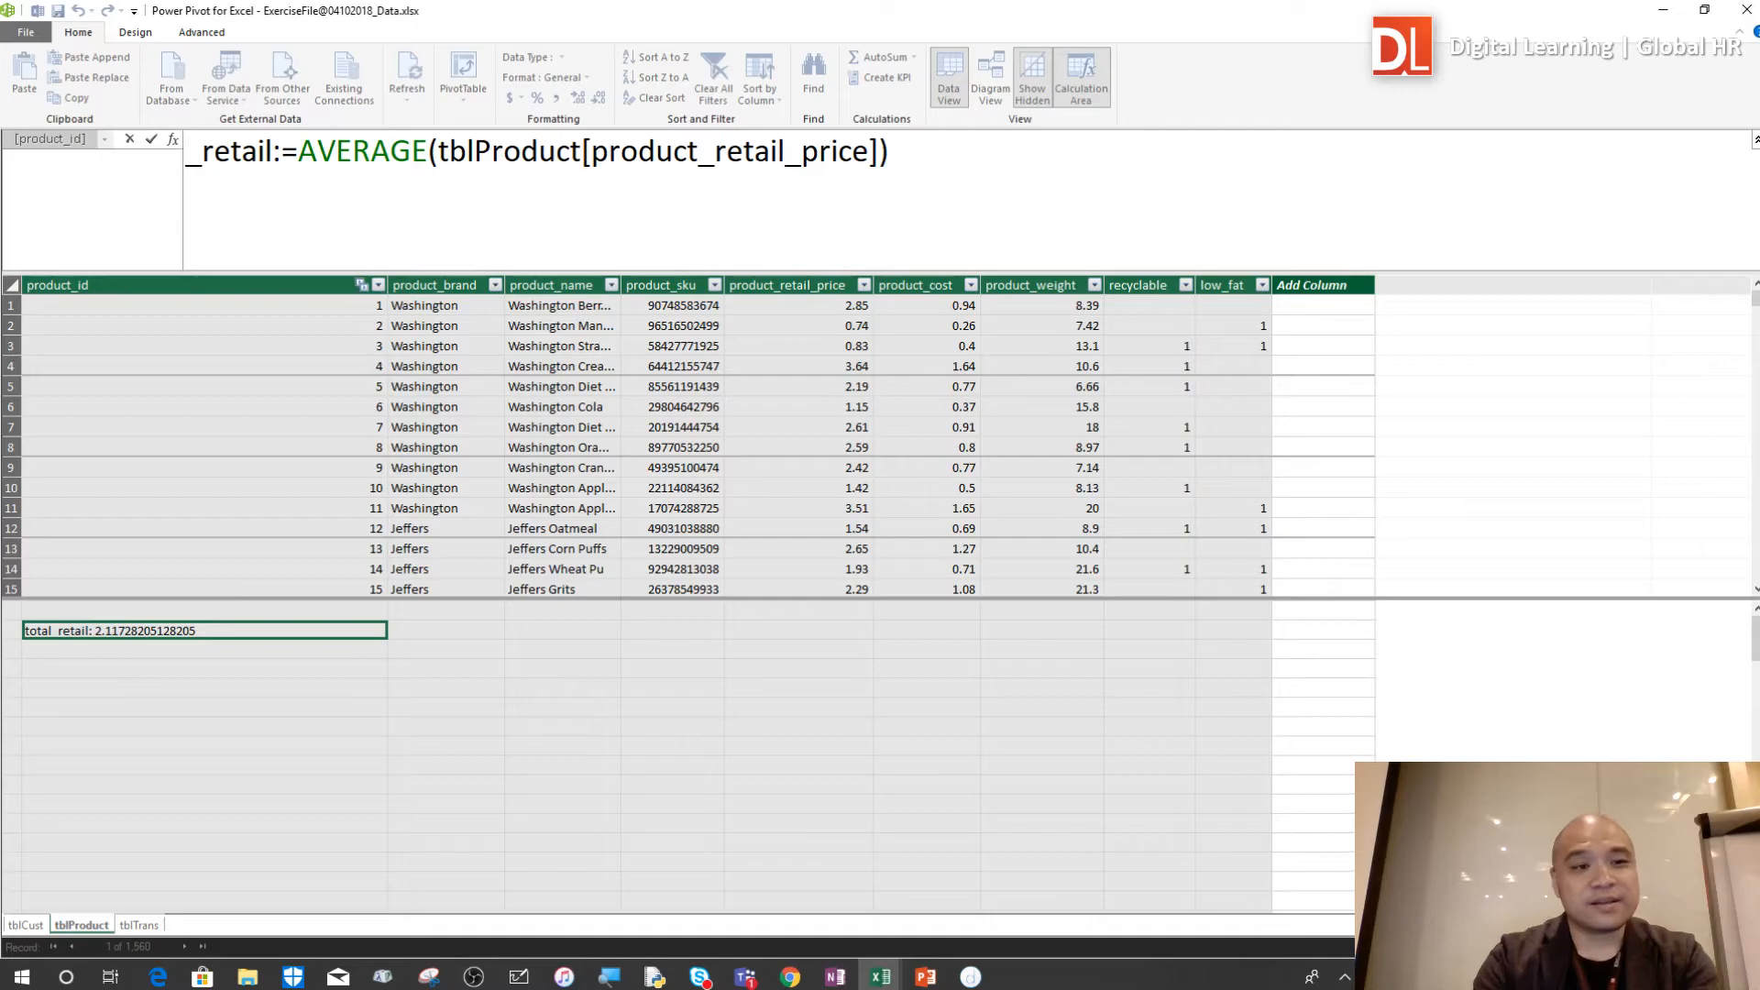
type("average")
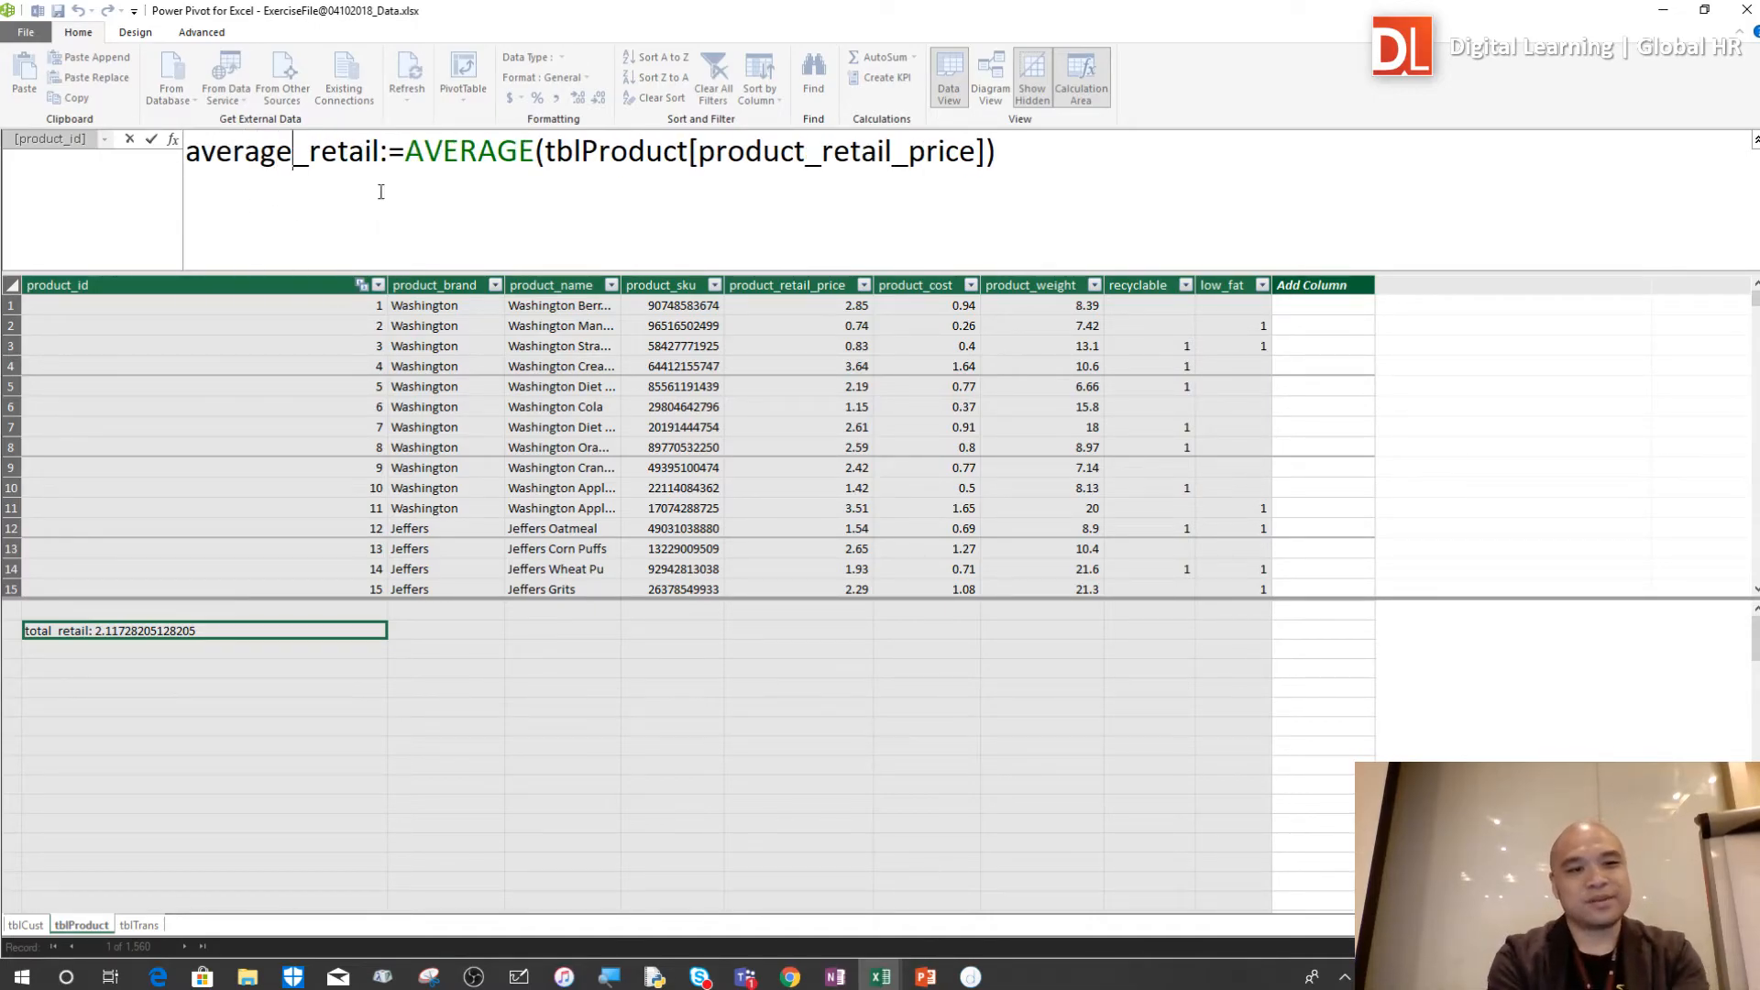
key("Return")
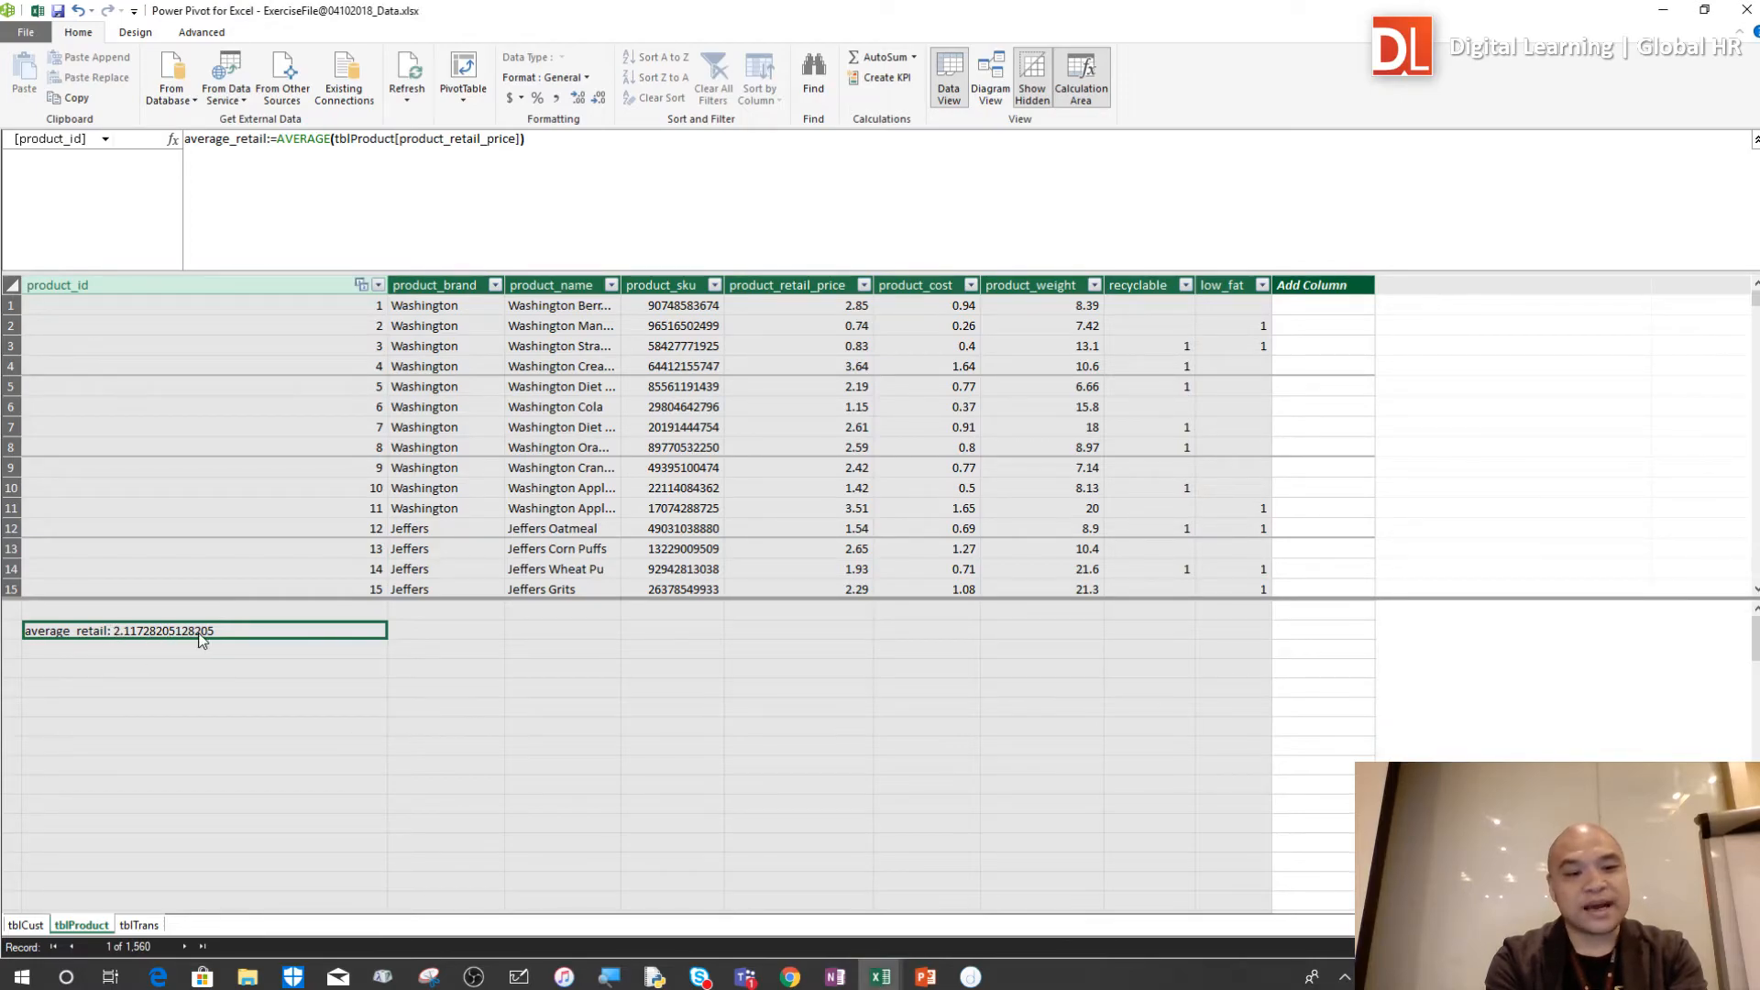
Create the measure average_cost:=AVERAGE(tblProduct[product_cost]) in the calculation-area cell directly below average_retail
left_click(288, 654)
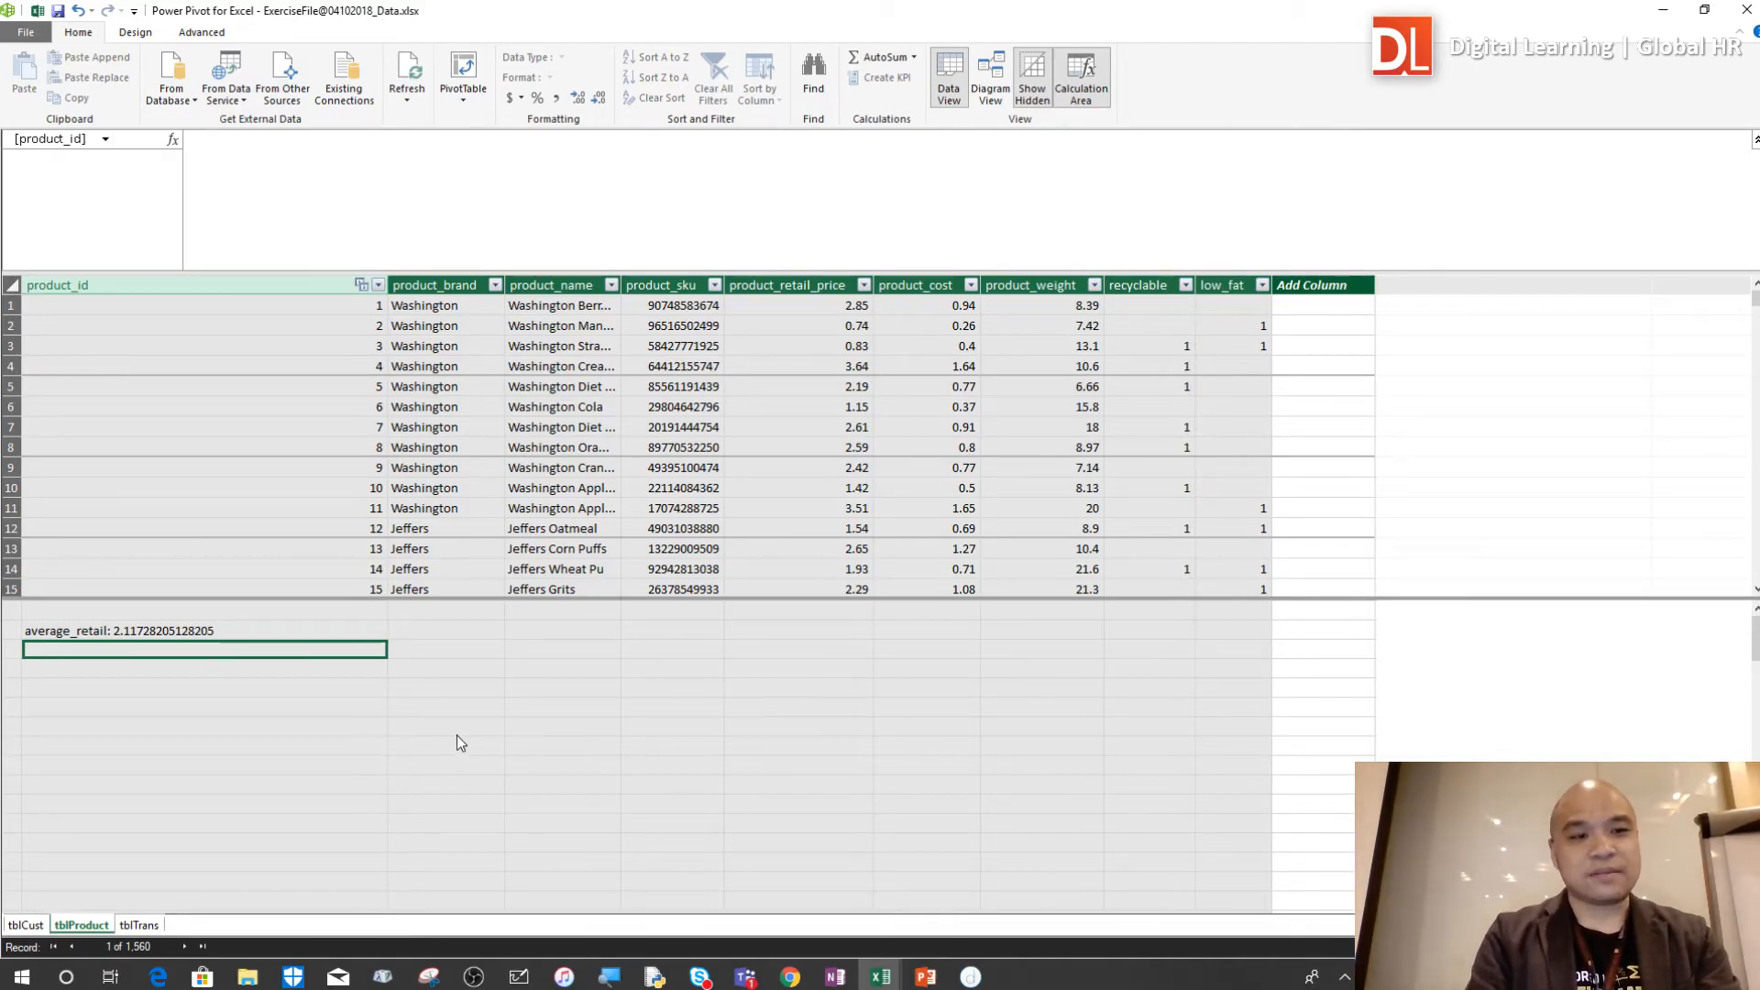
left_click(435, 212)
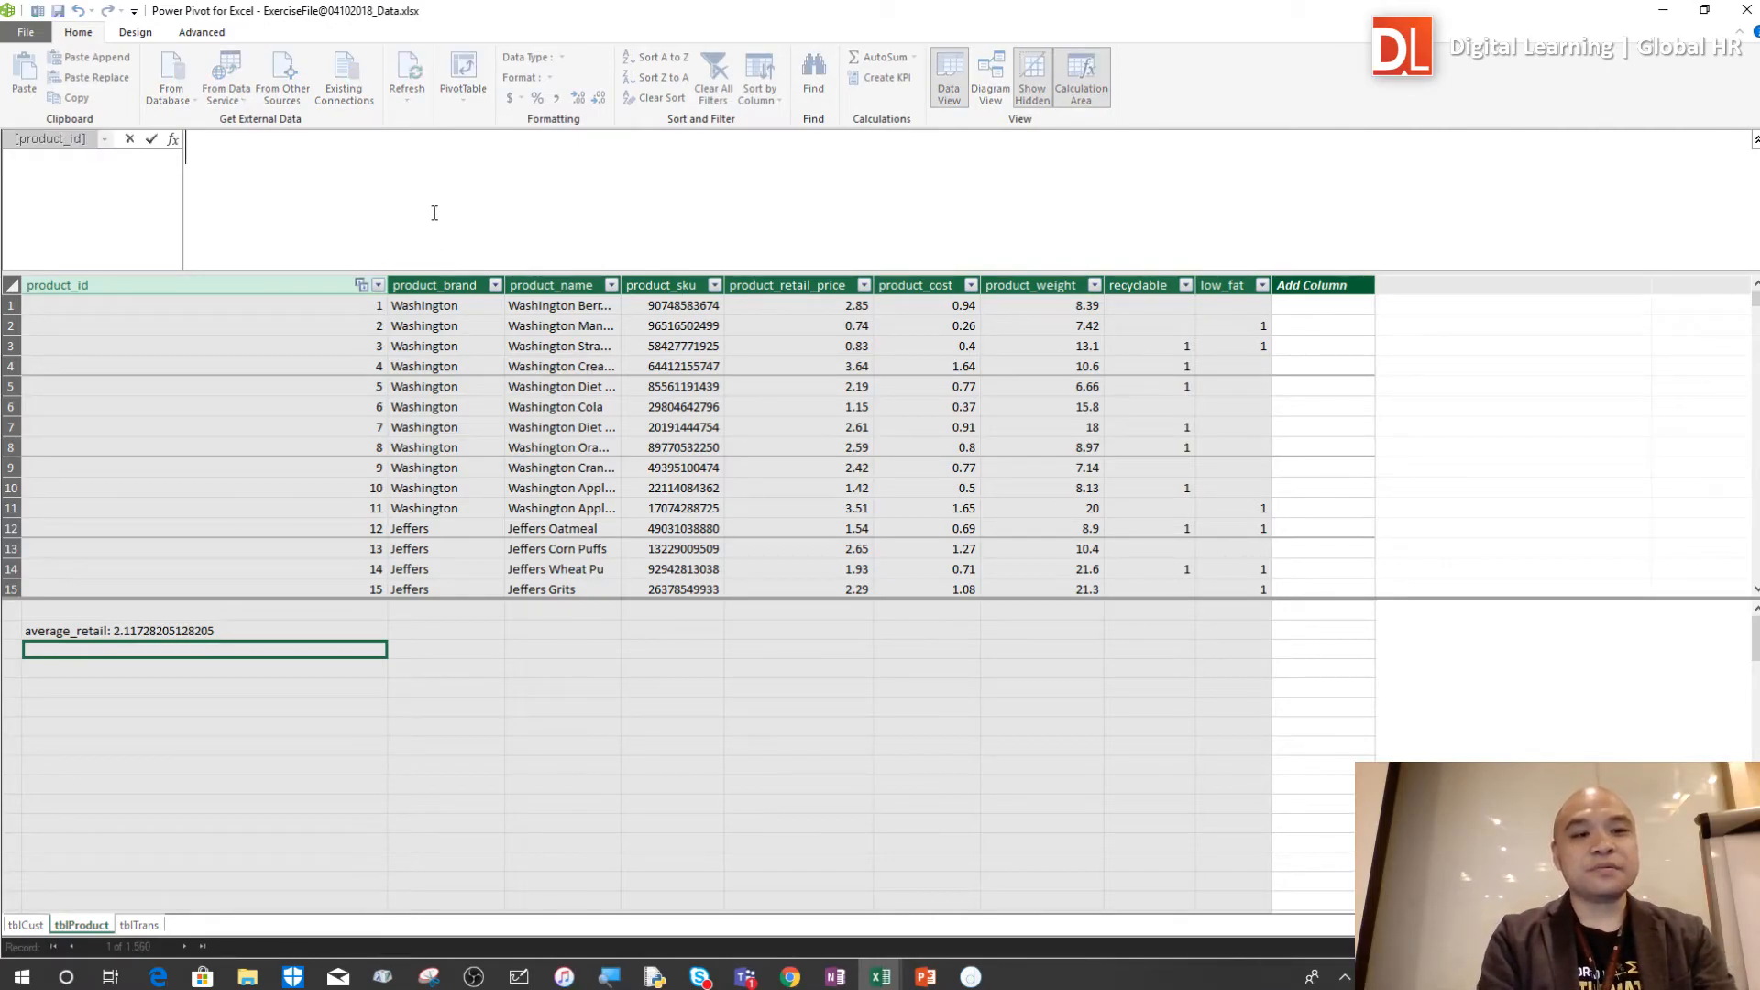
type("average_")
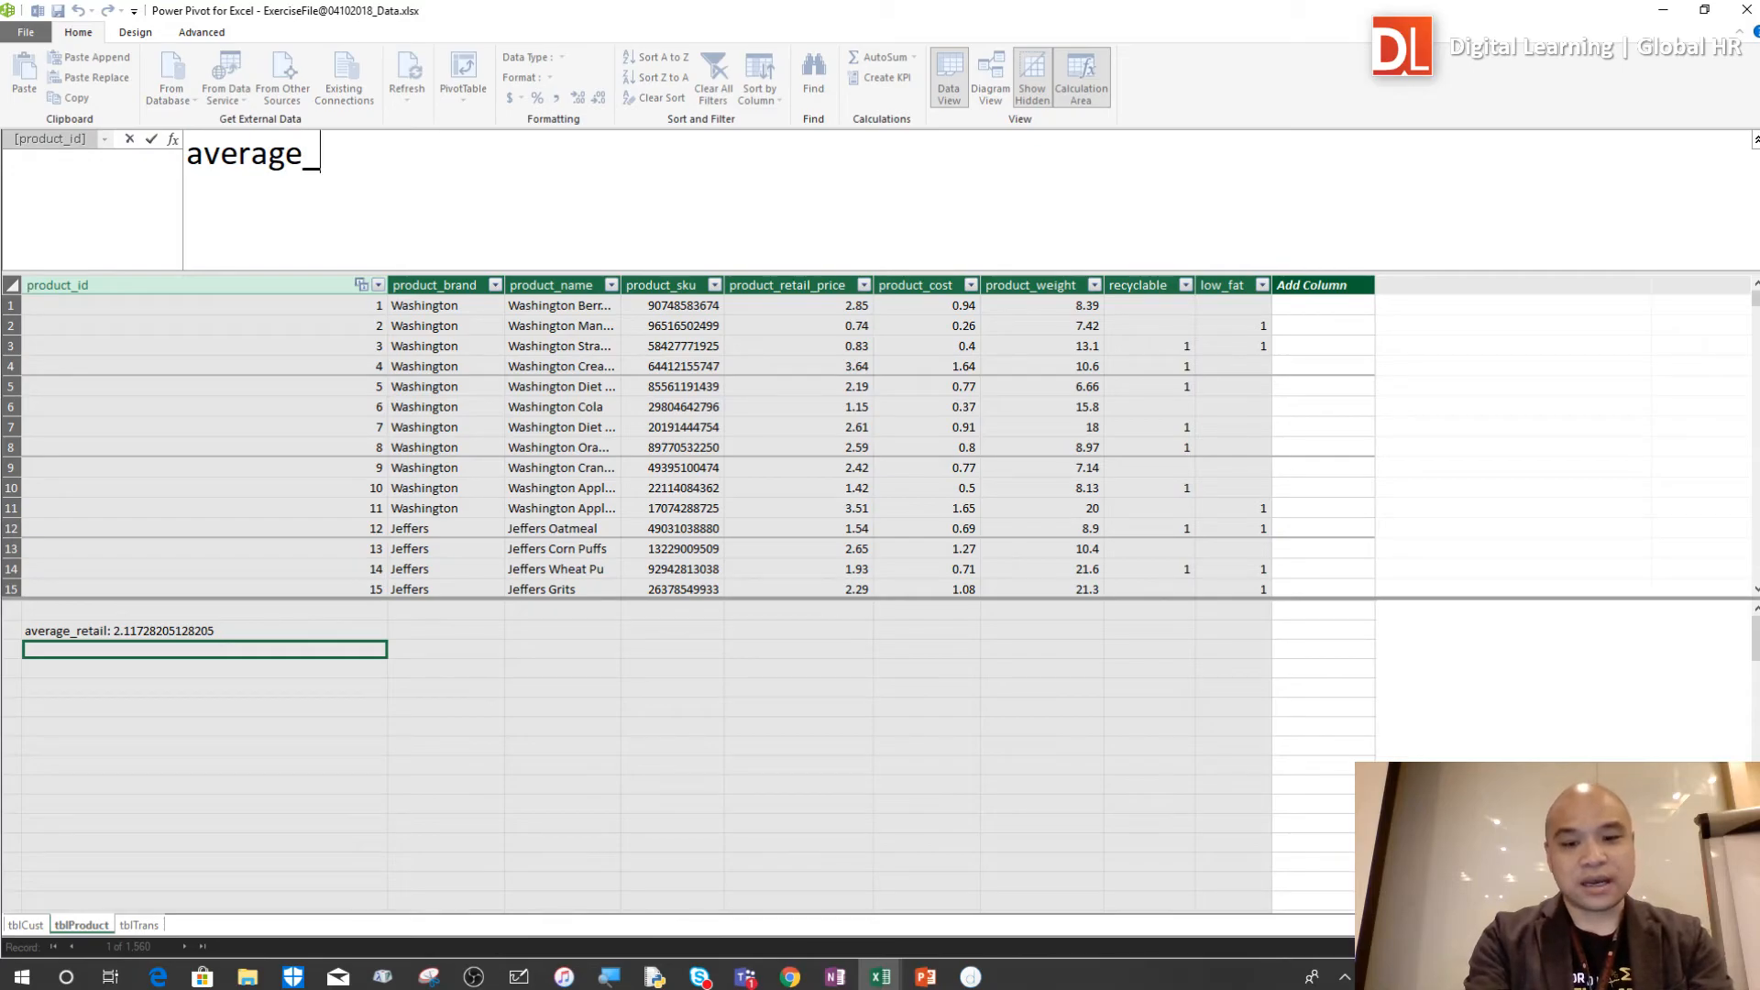
type("proct")
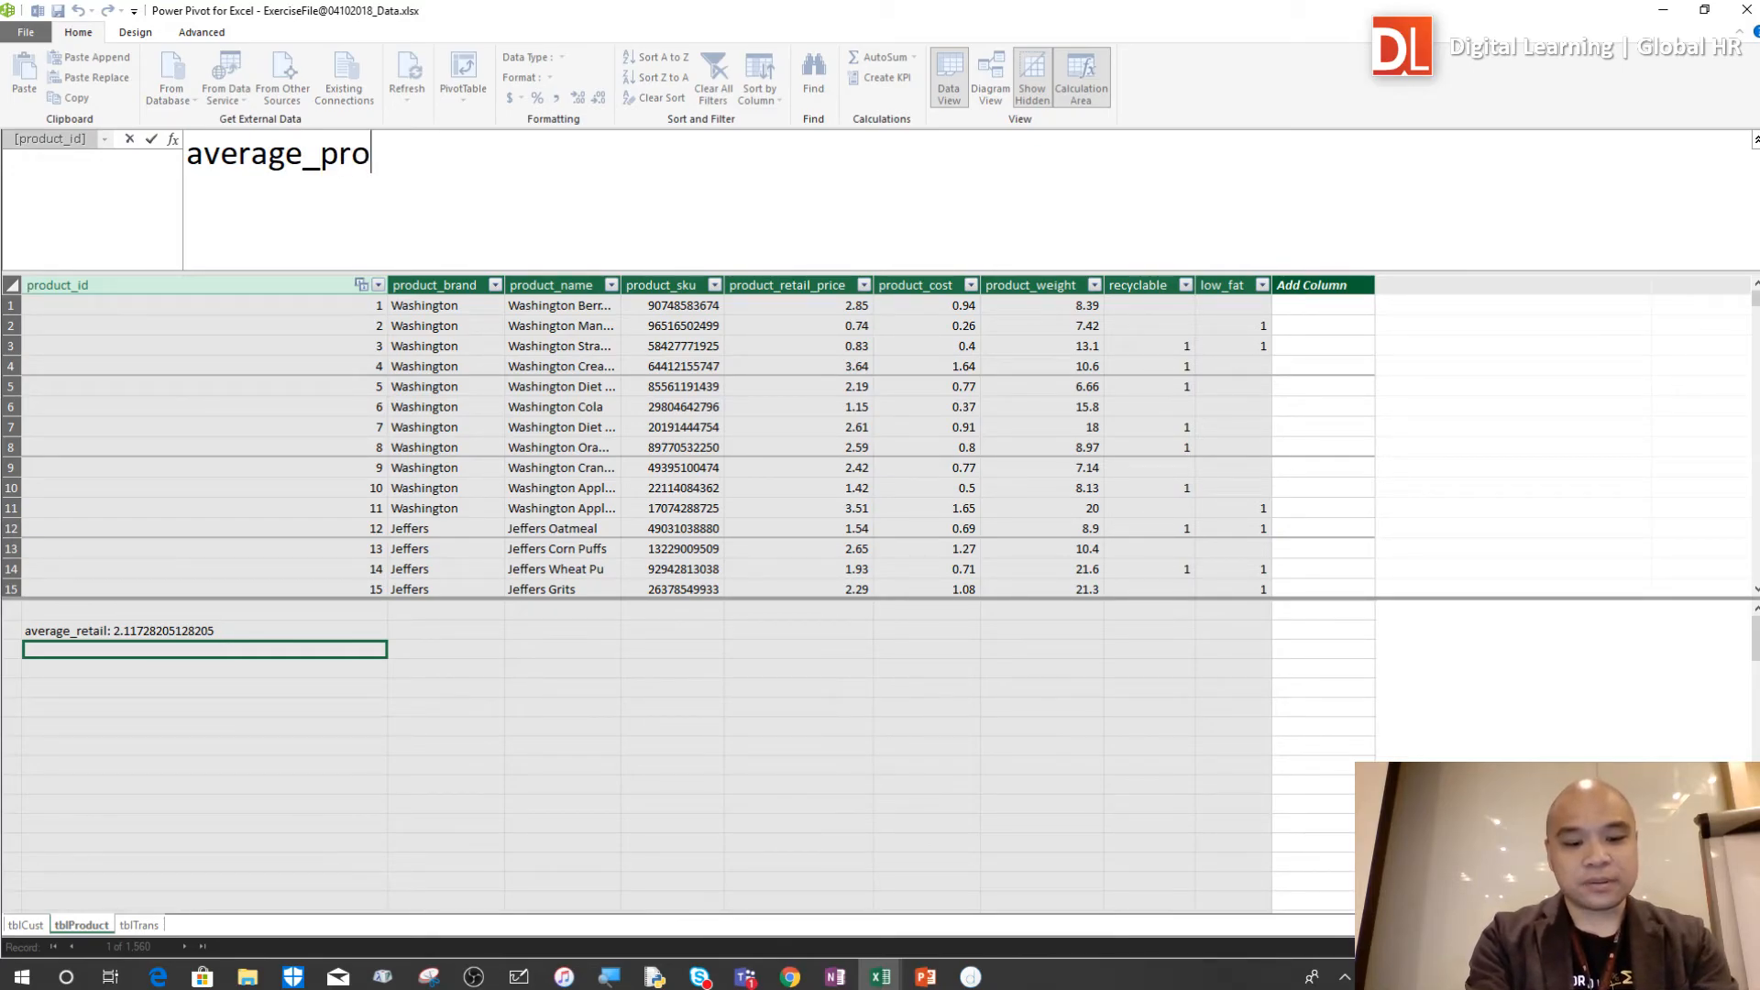
key("BackSpace")
key("BackSpace")
key("BackSpace")
key("BackSpace")
key("BackSpace")
type("cost:")
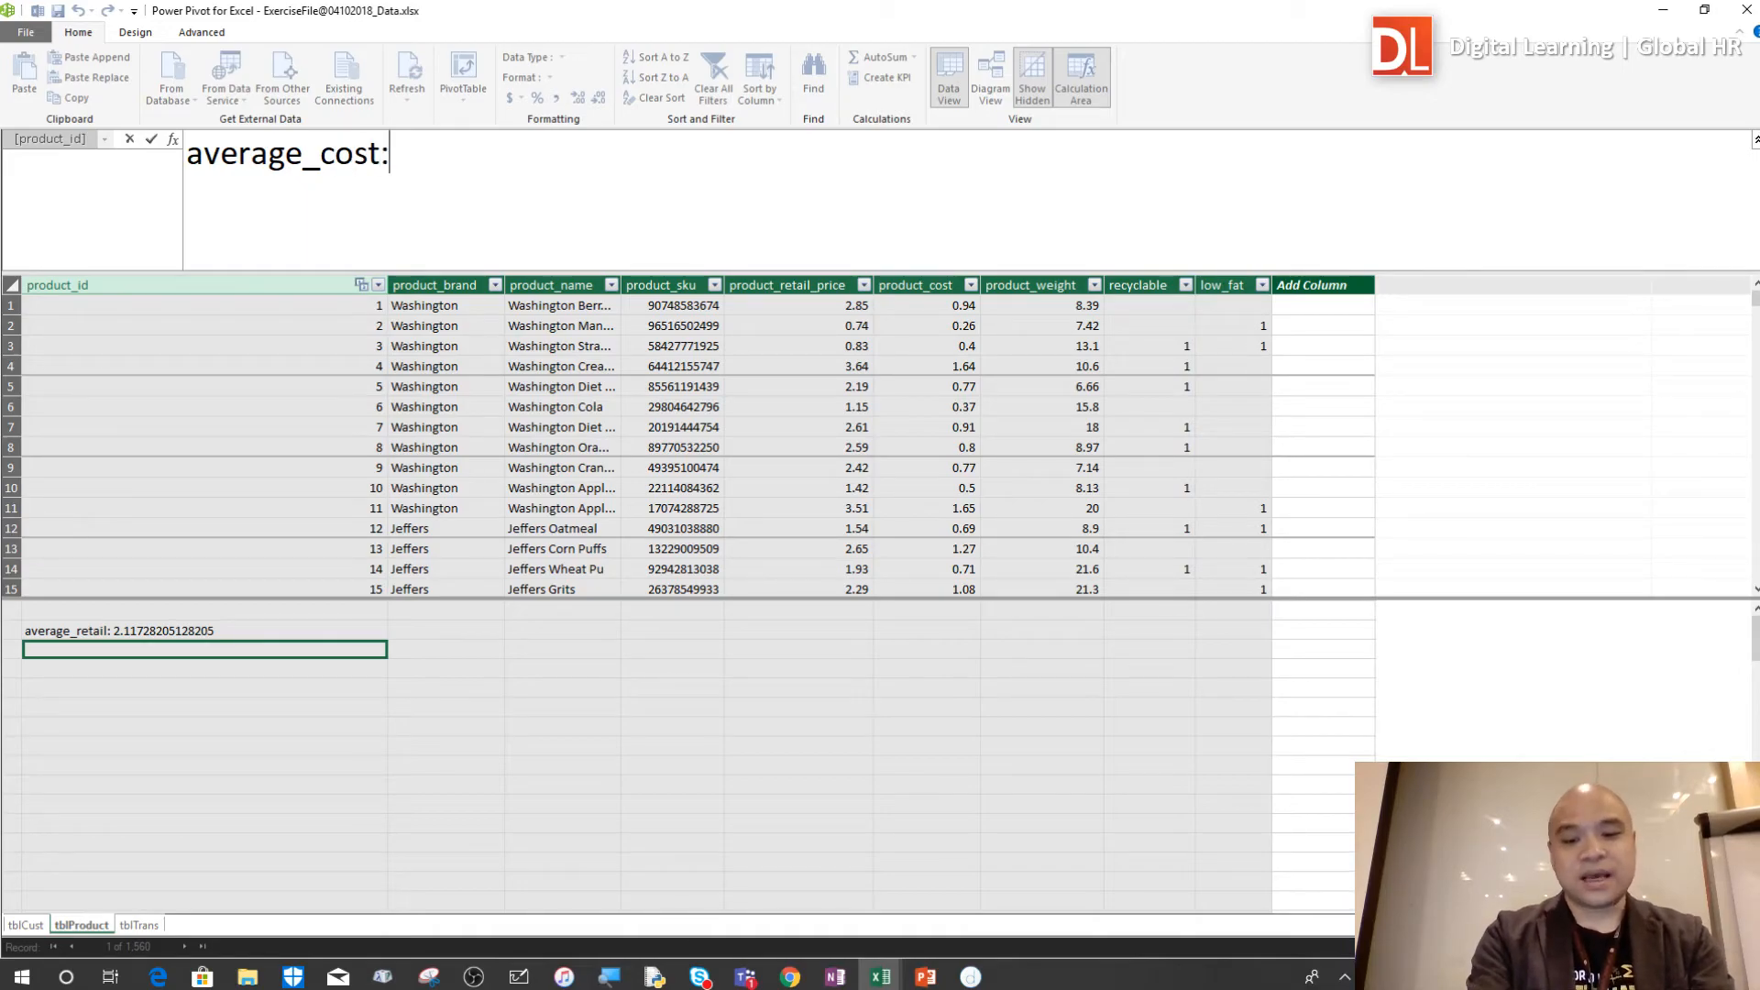
type("=avera")
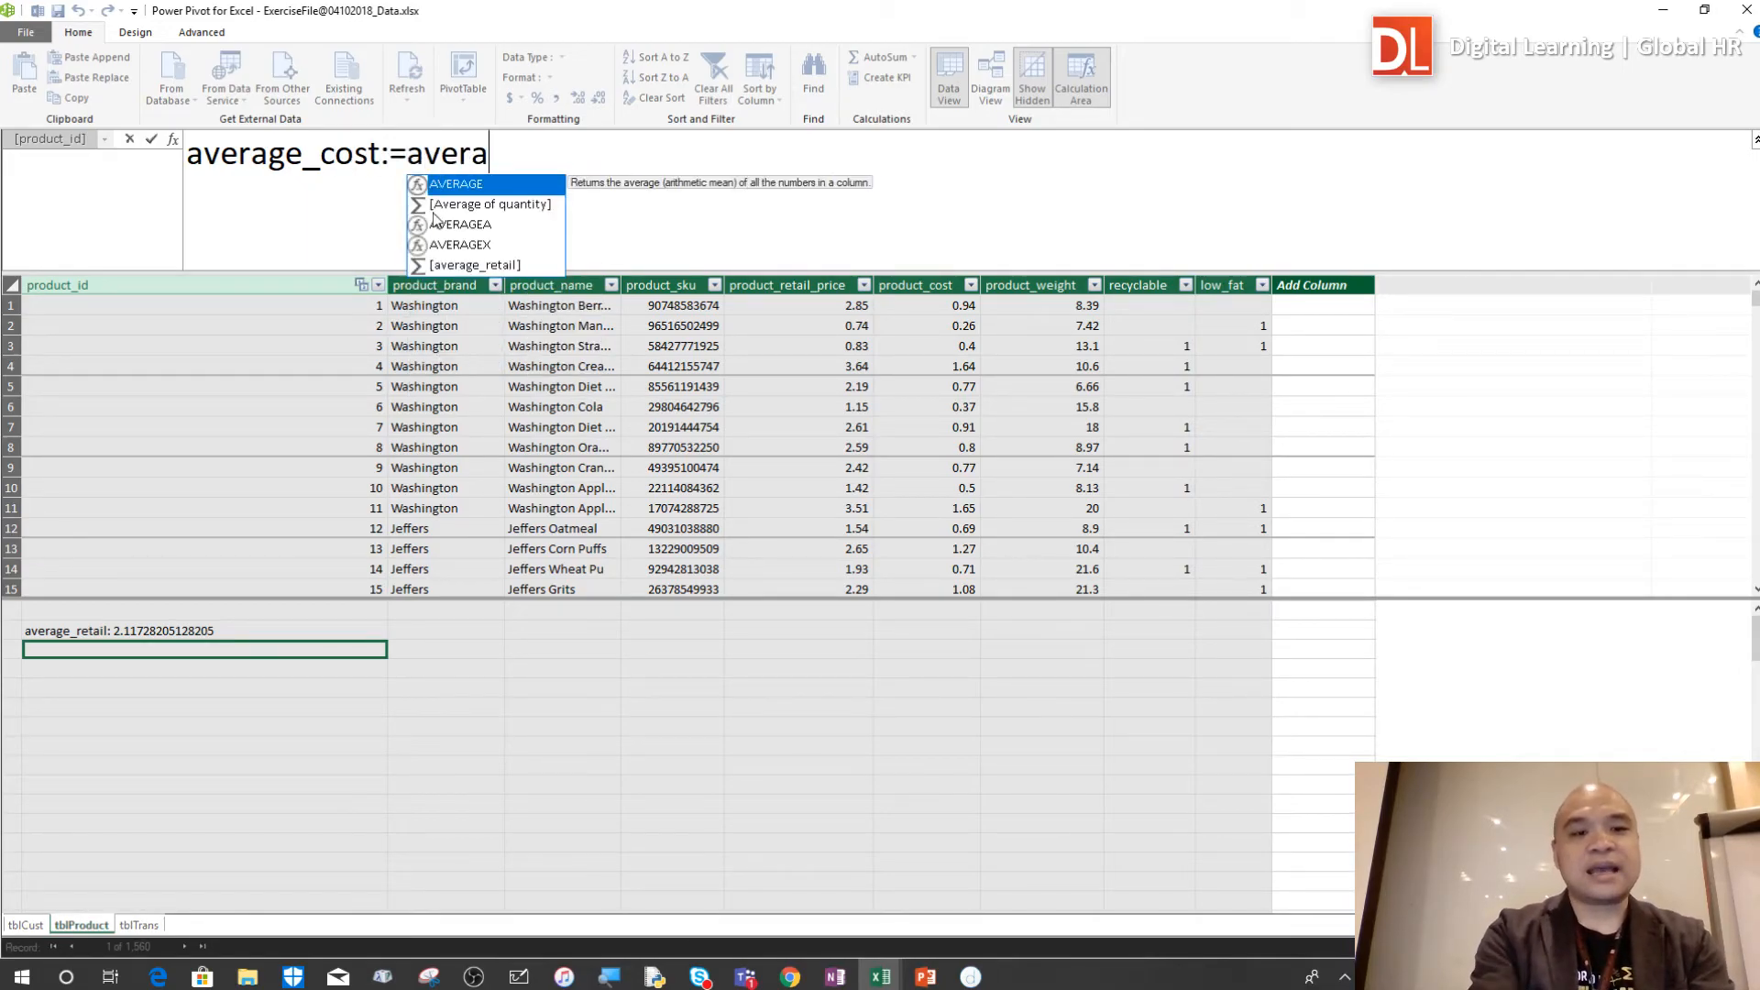
key("Tab")
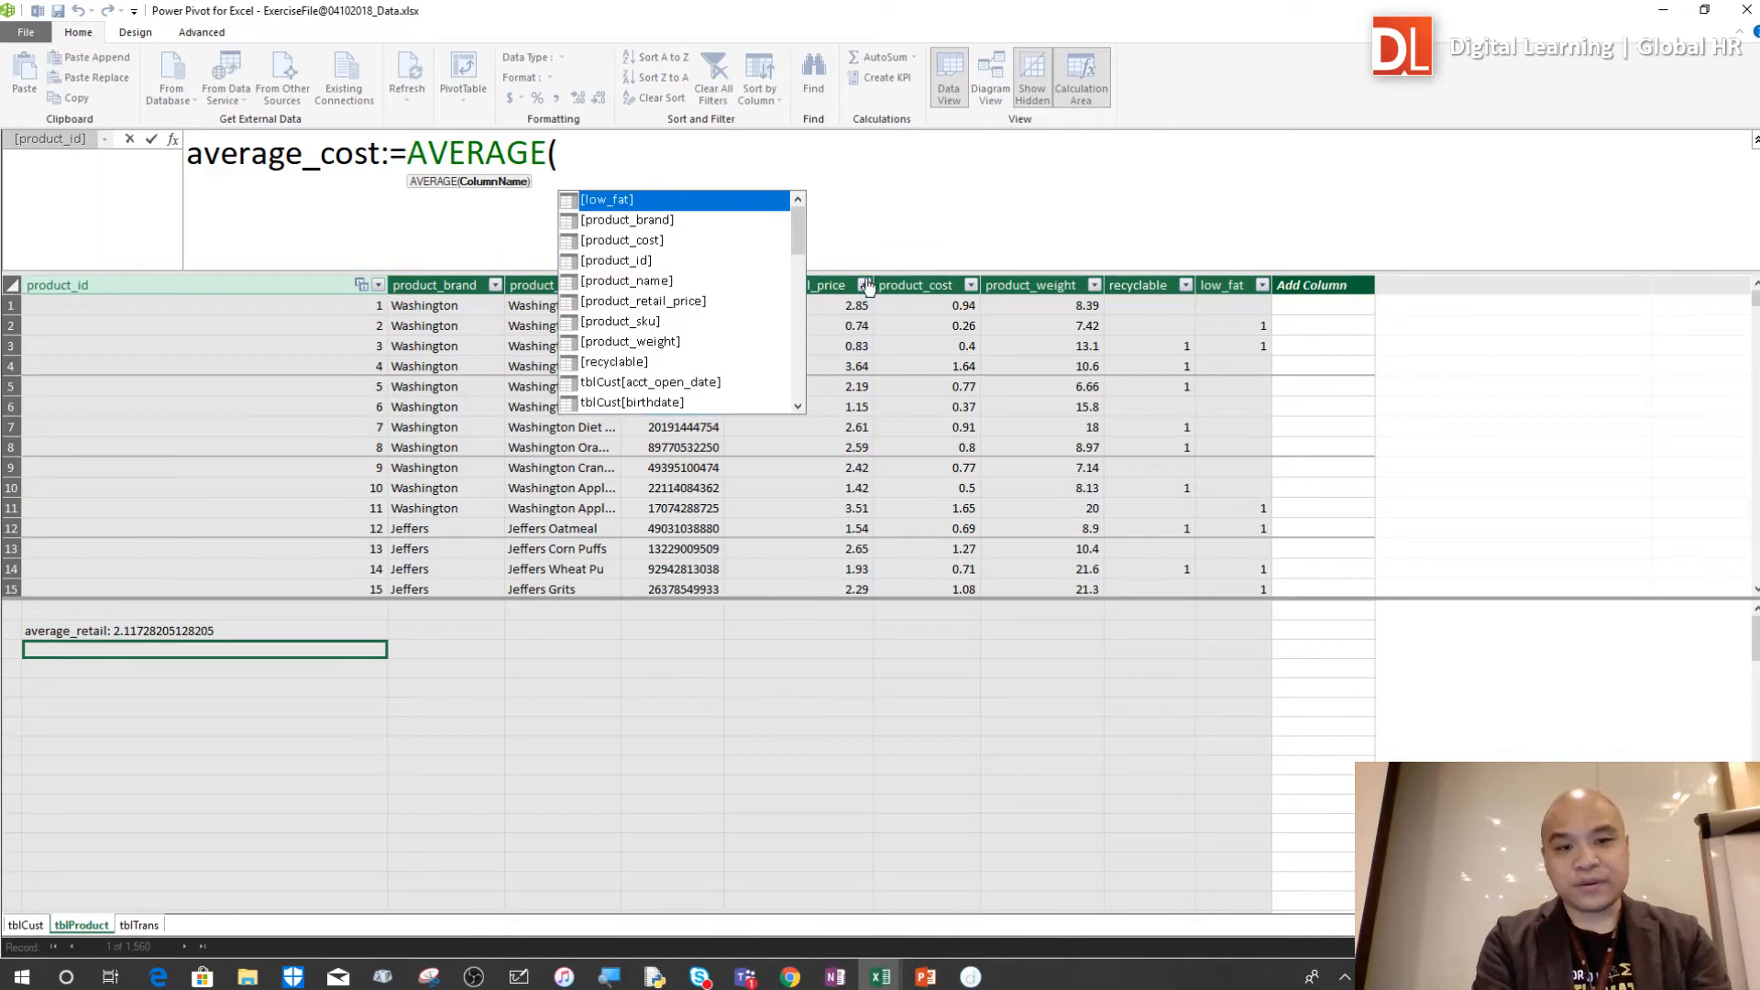
left_click_drag(800, 231, 794, 343)
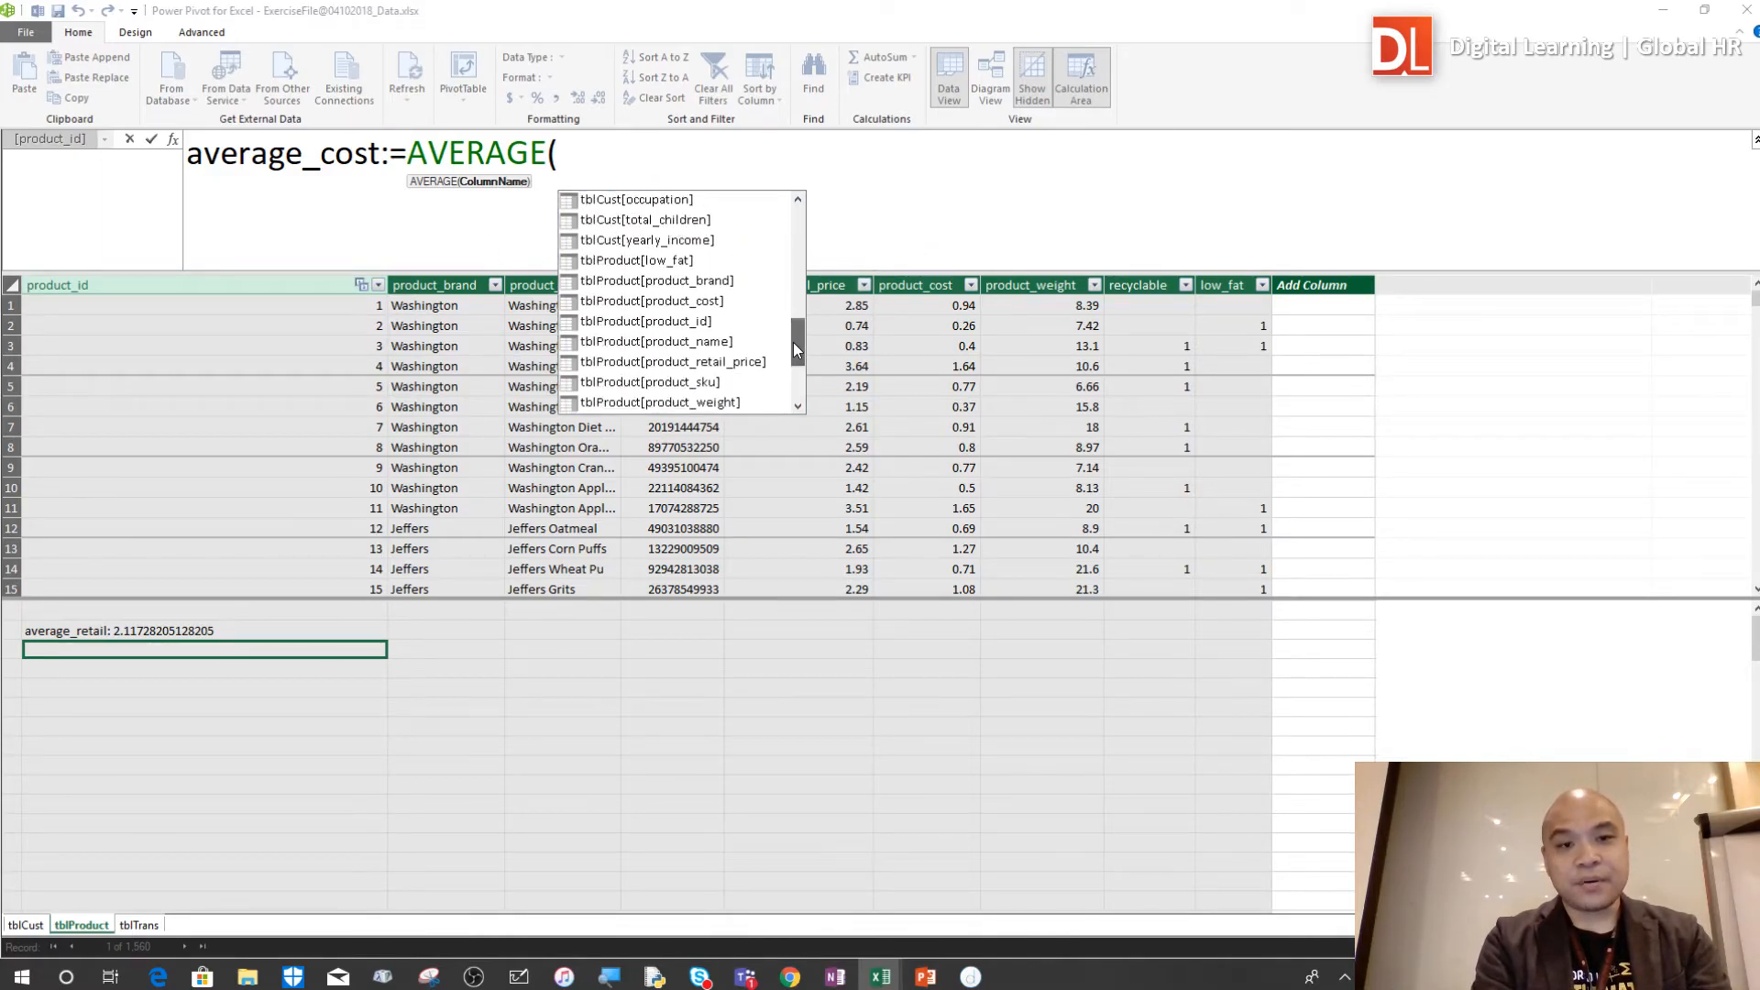
left_click(695, 307)
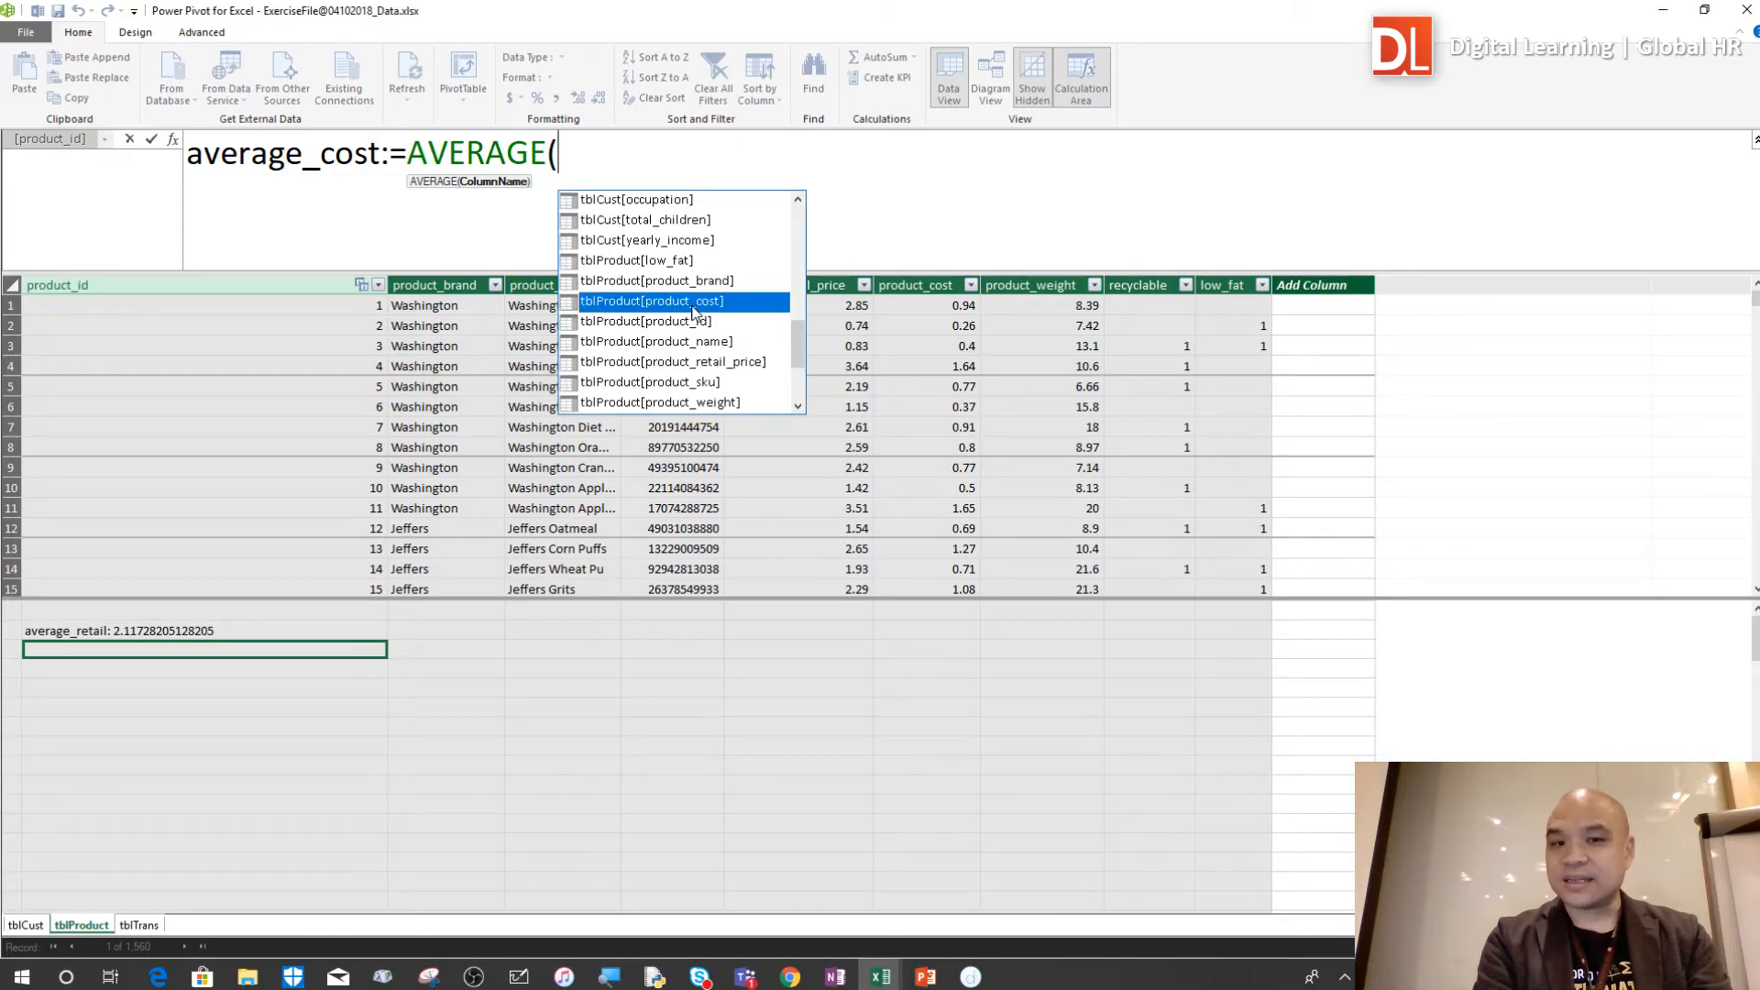
double_click(694, 309)
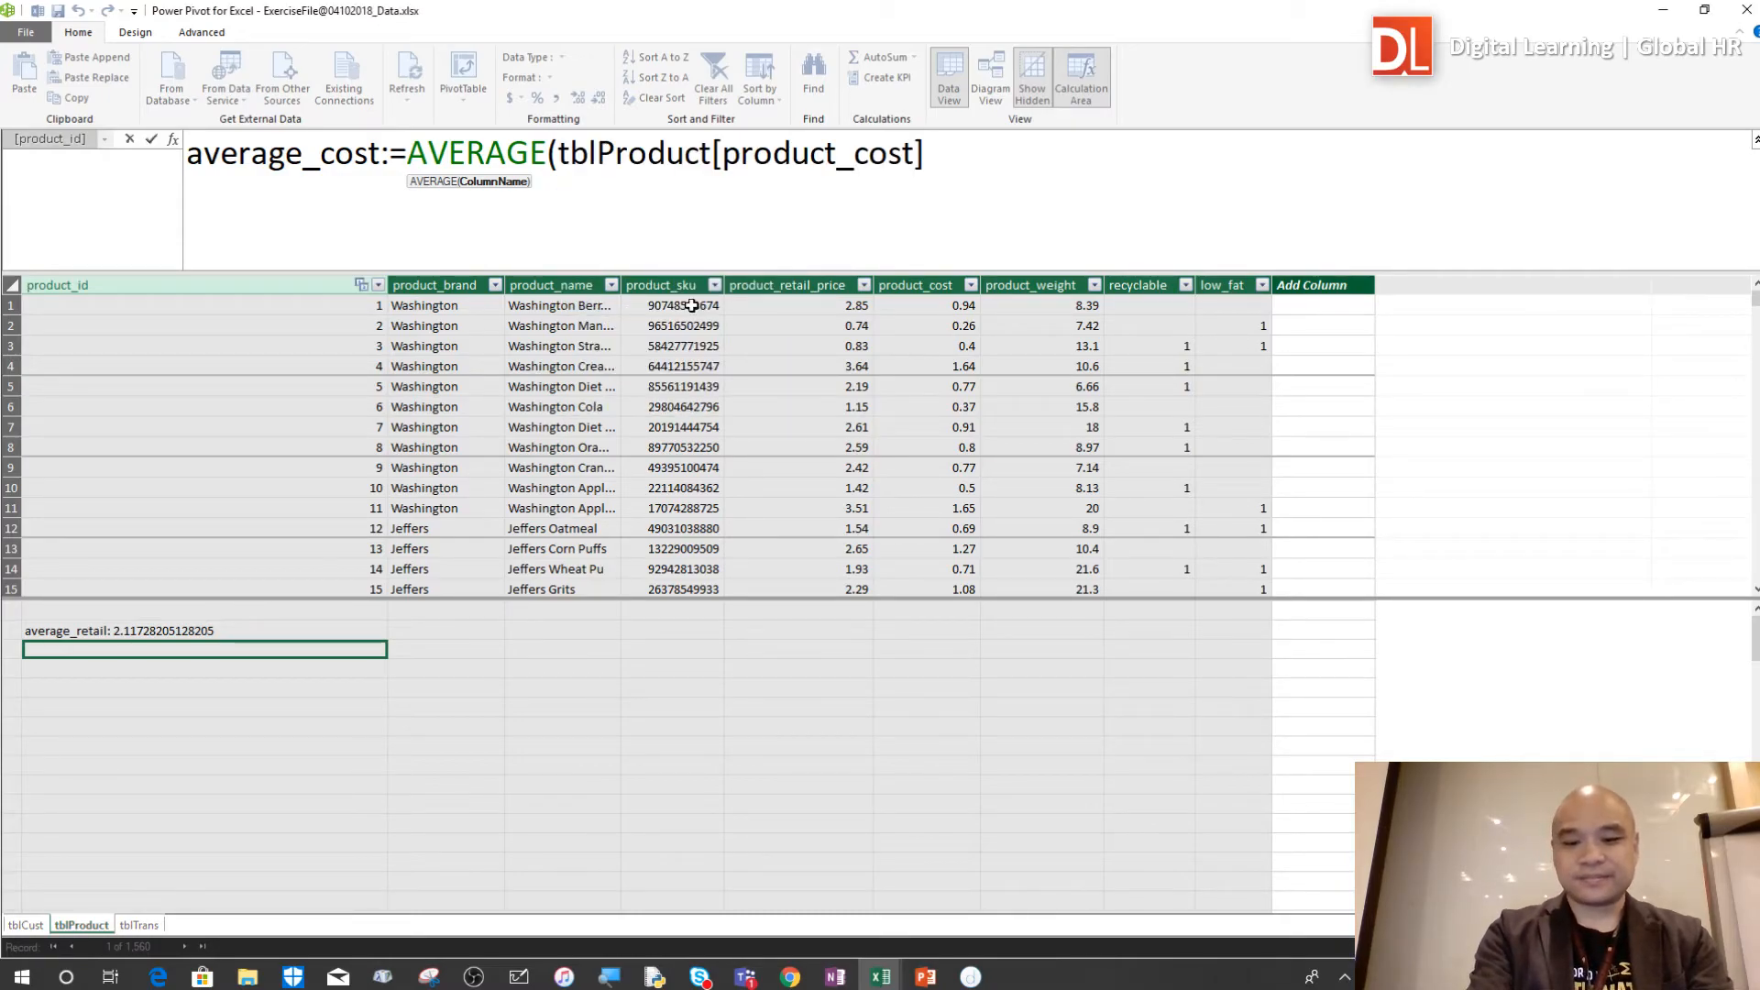
type(")")
key("Return")
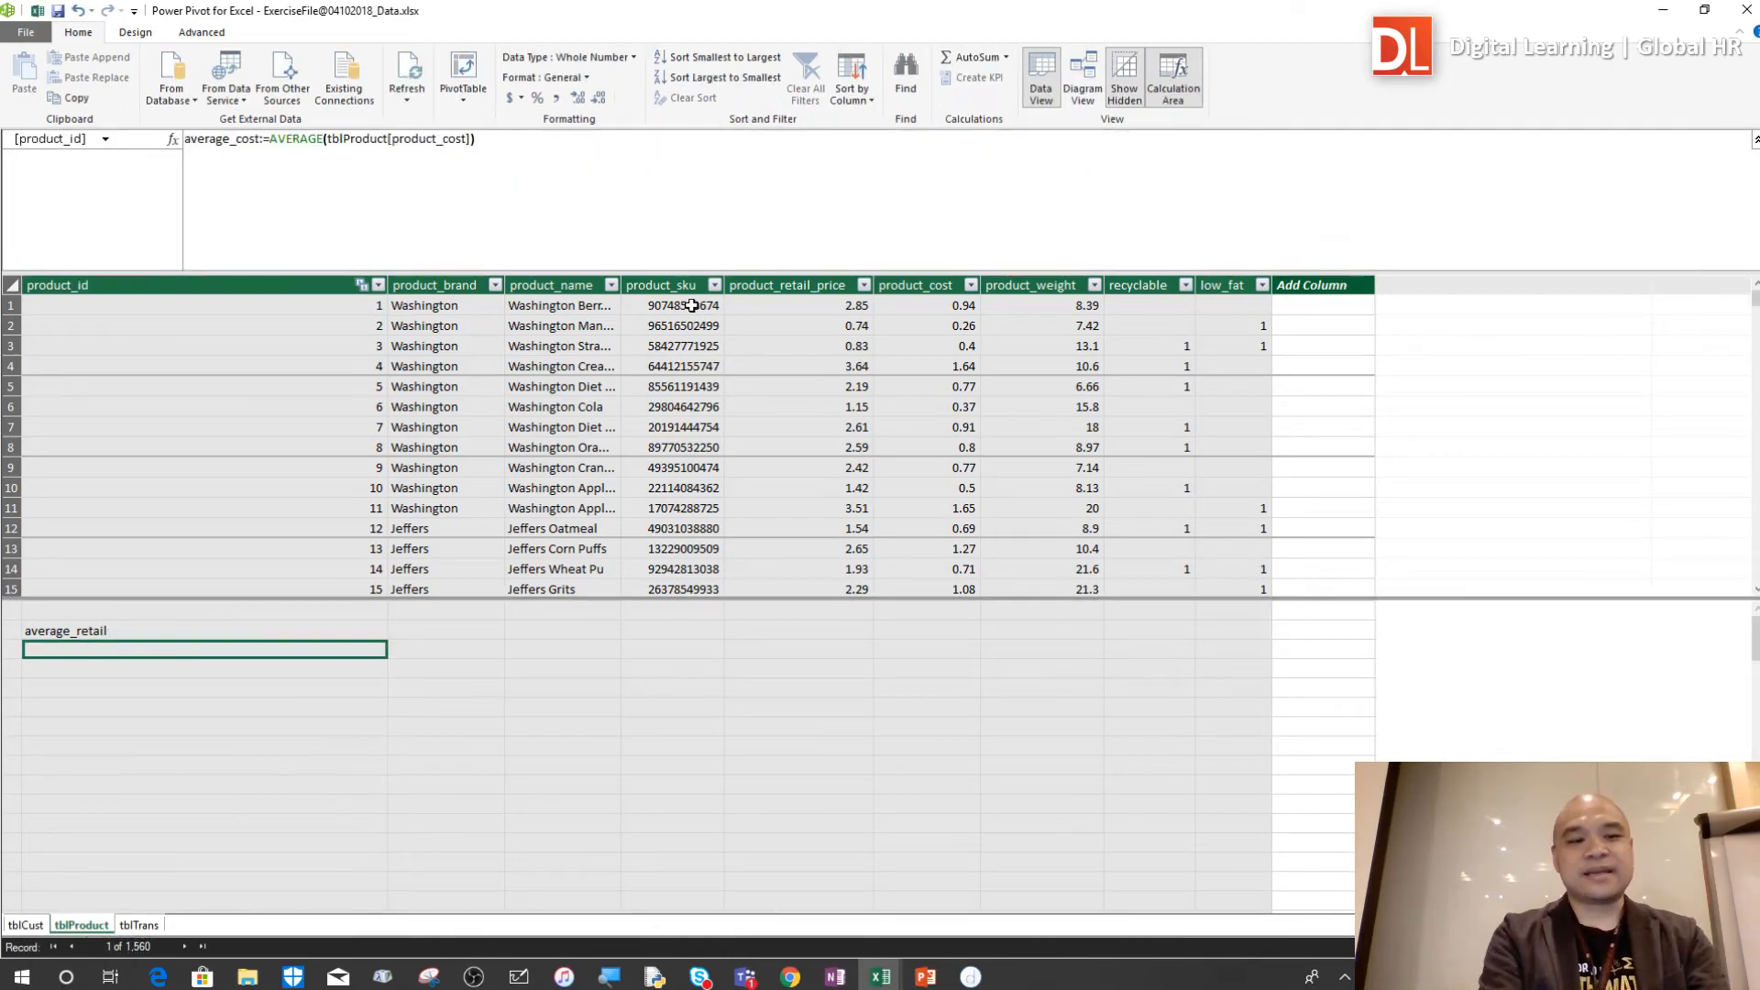
left_click(267, 689)
left_click(230, 670)
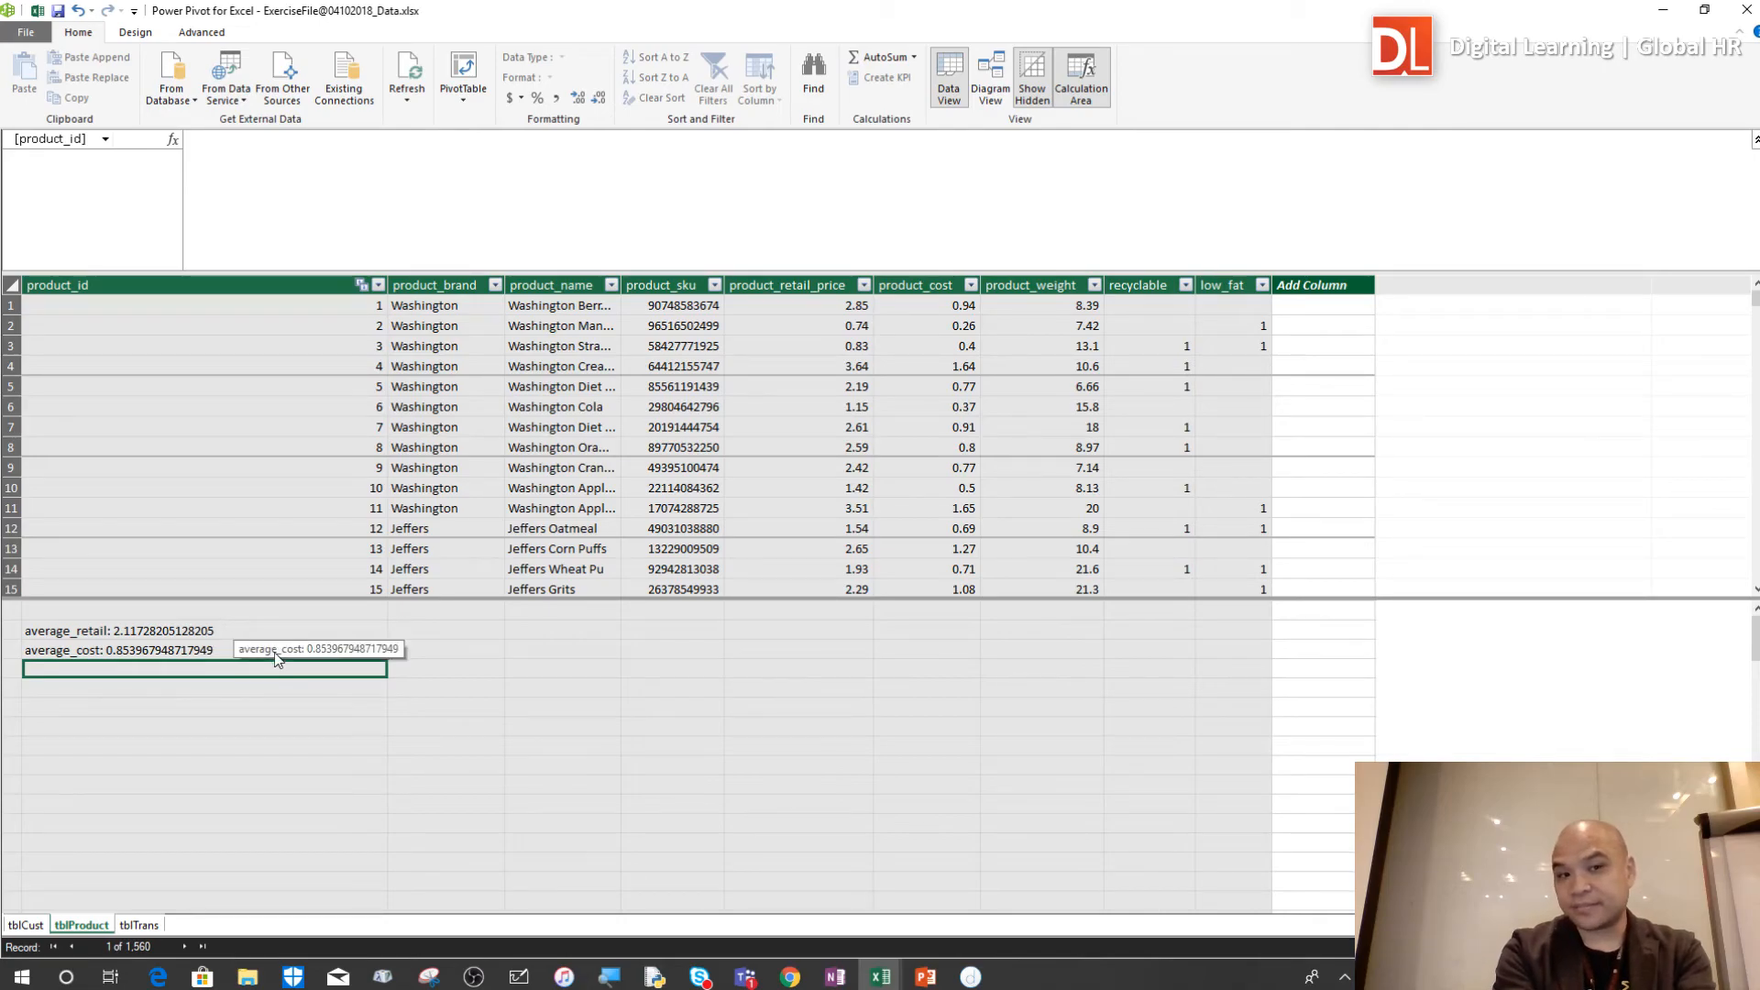
left_click(244, 633)
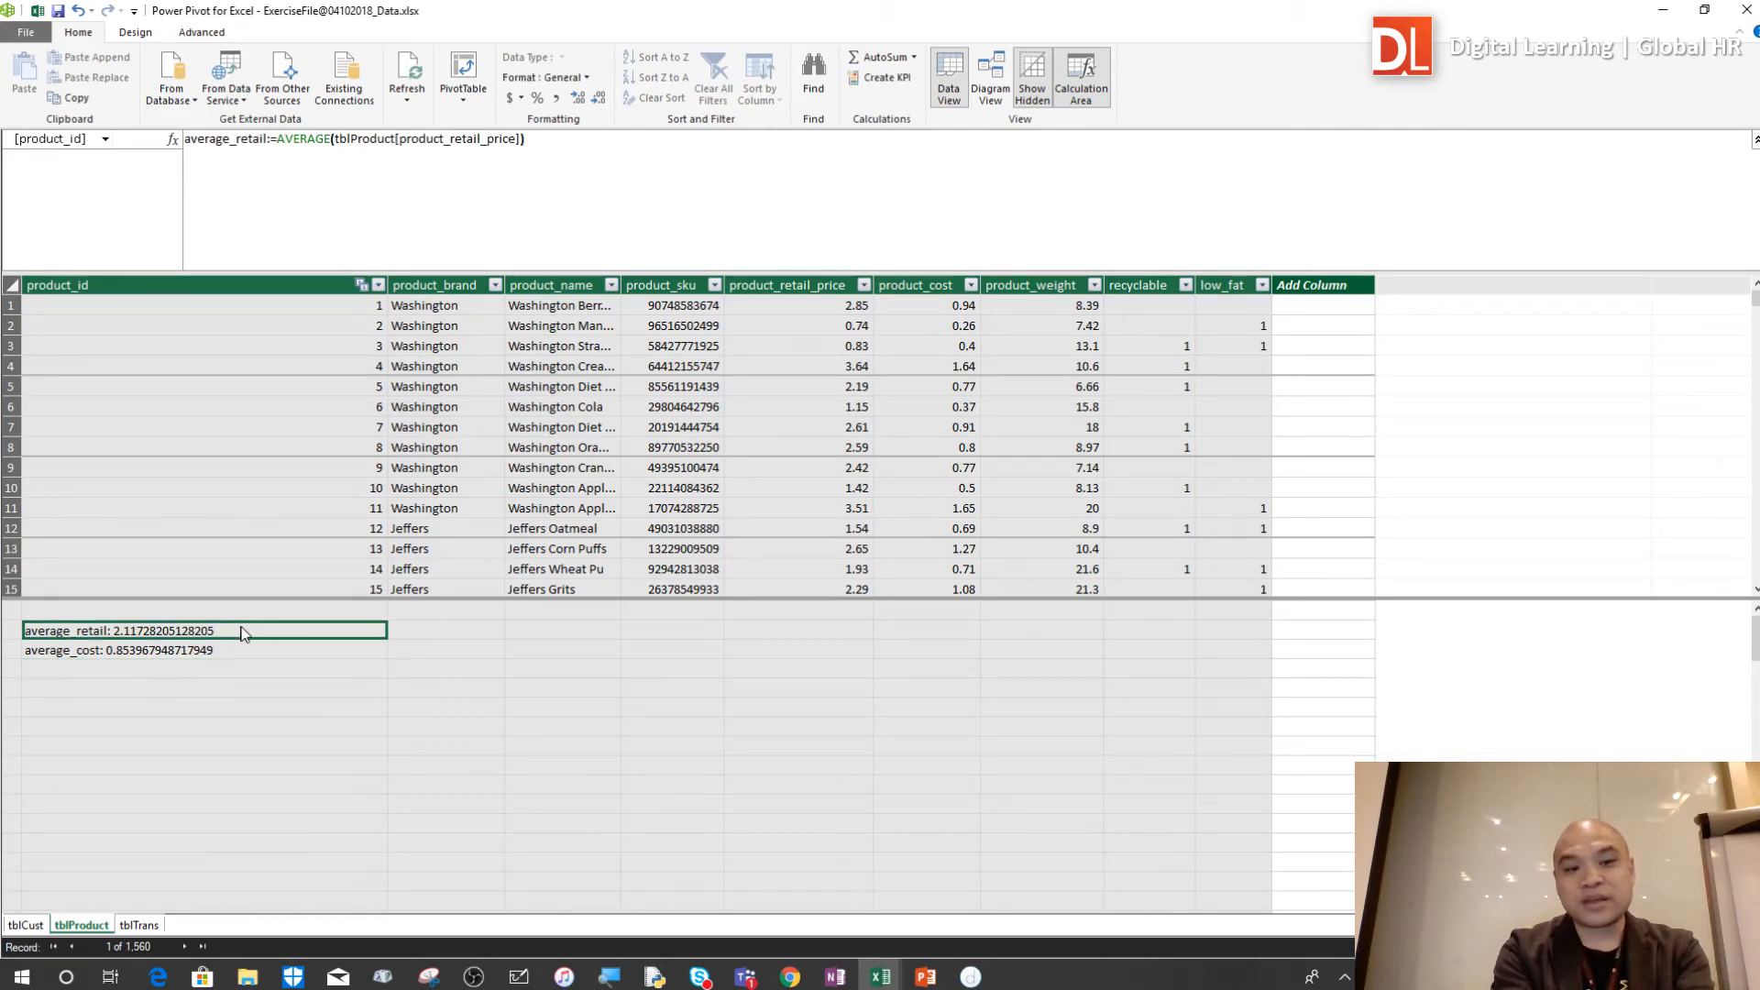
left_click(240, 687)
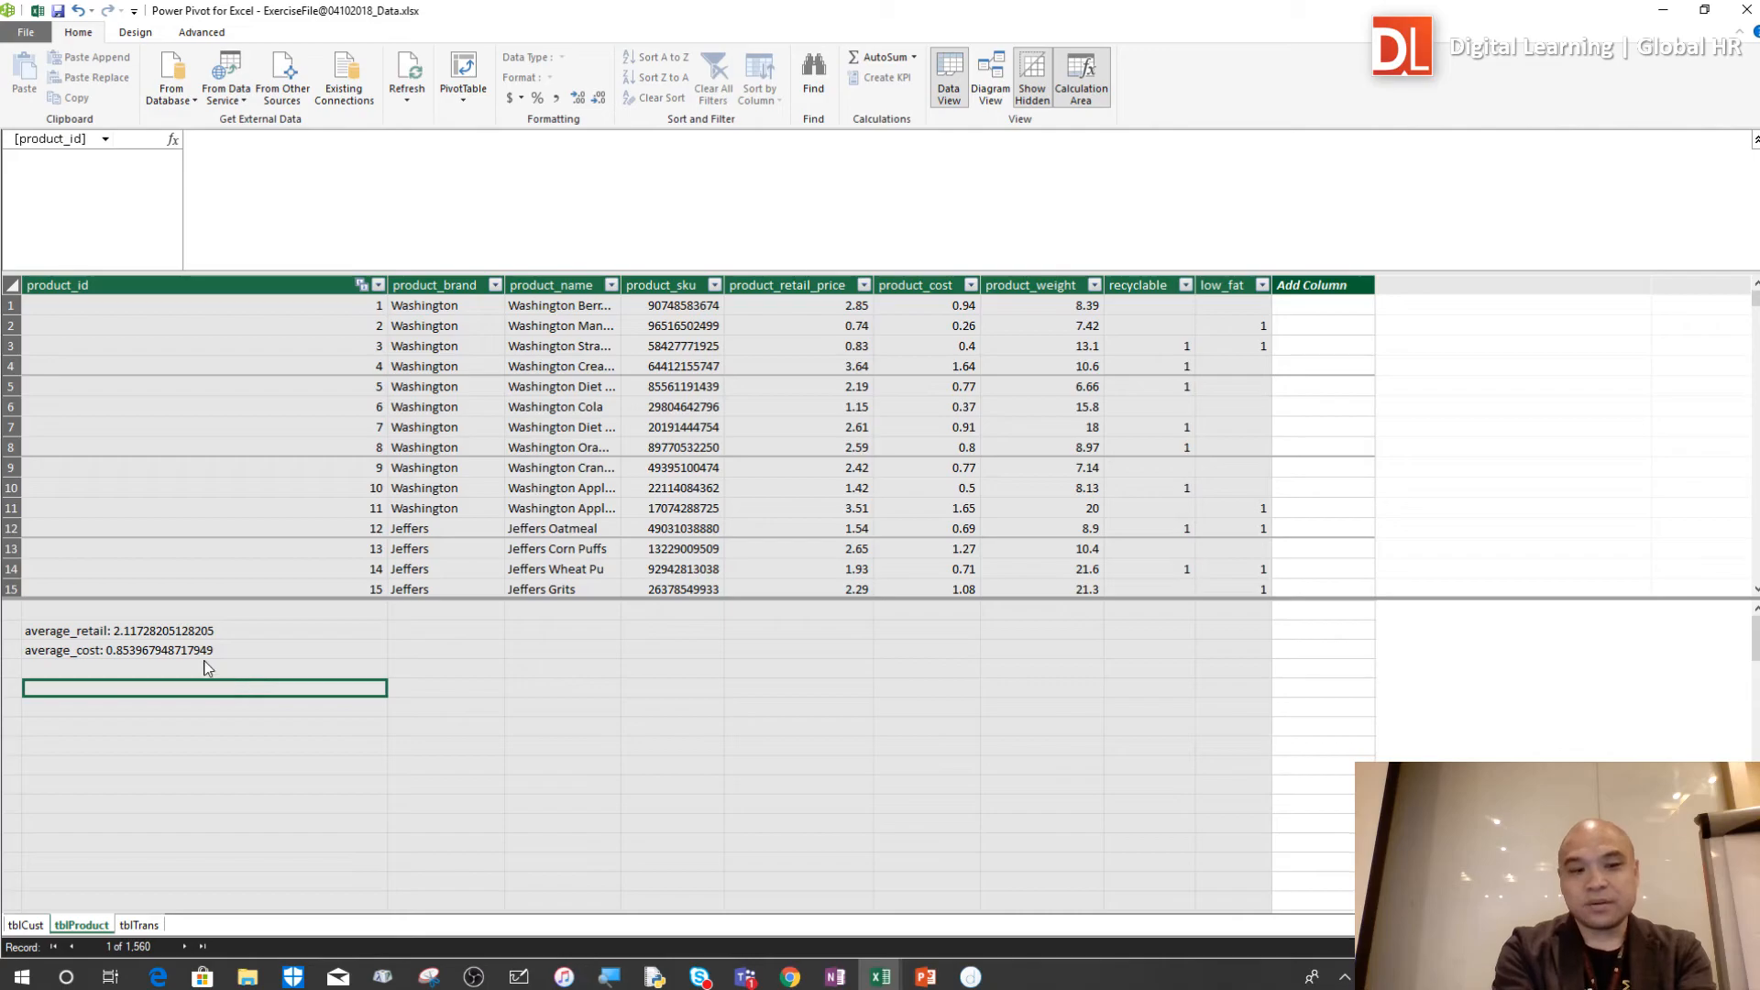
left_click(205, 668)
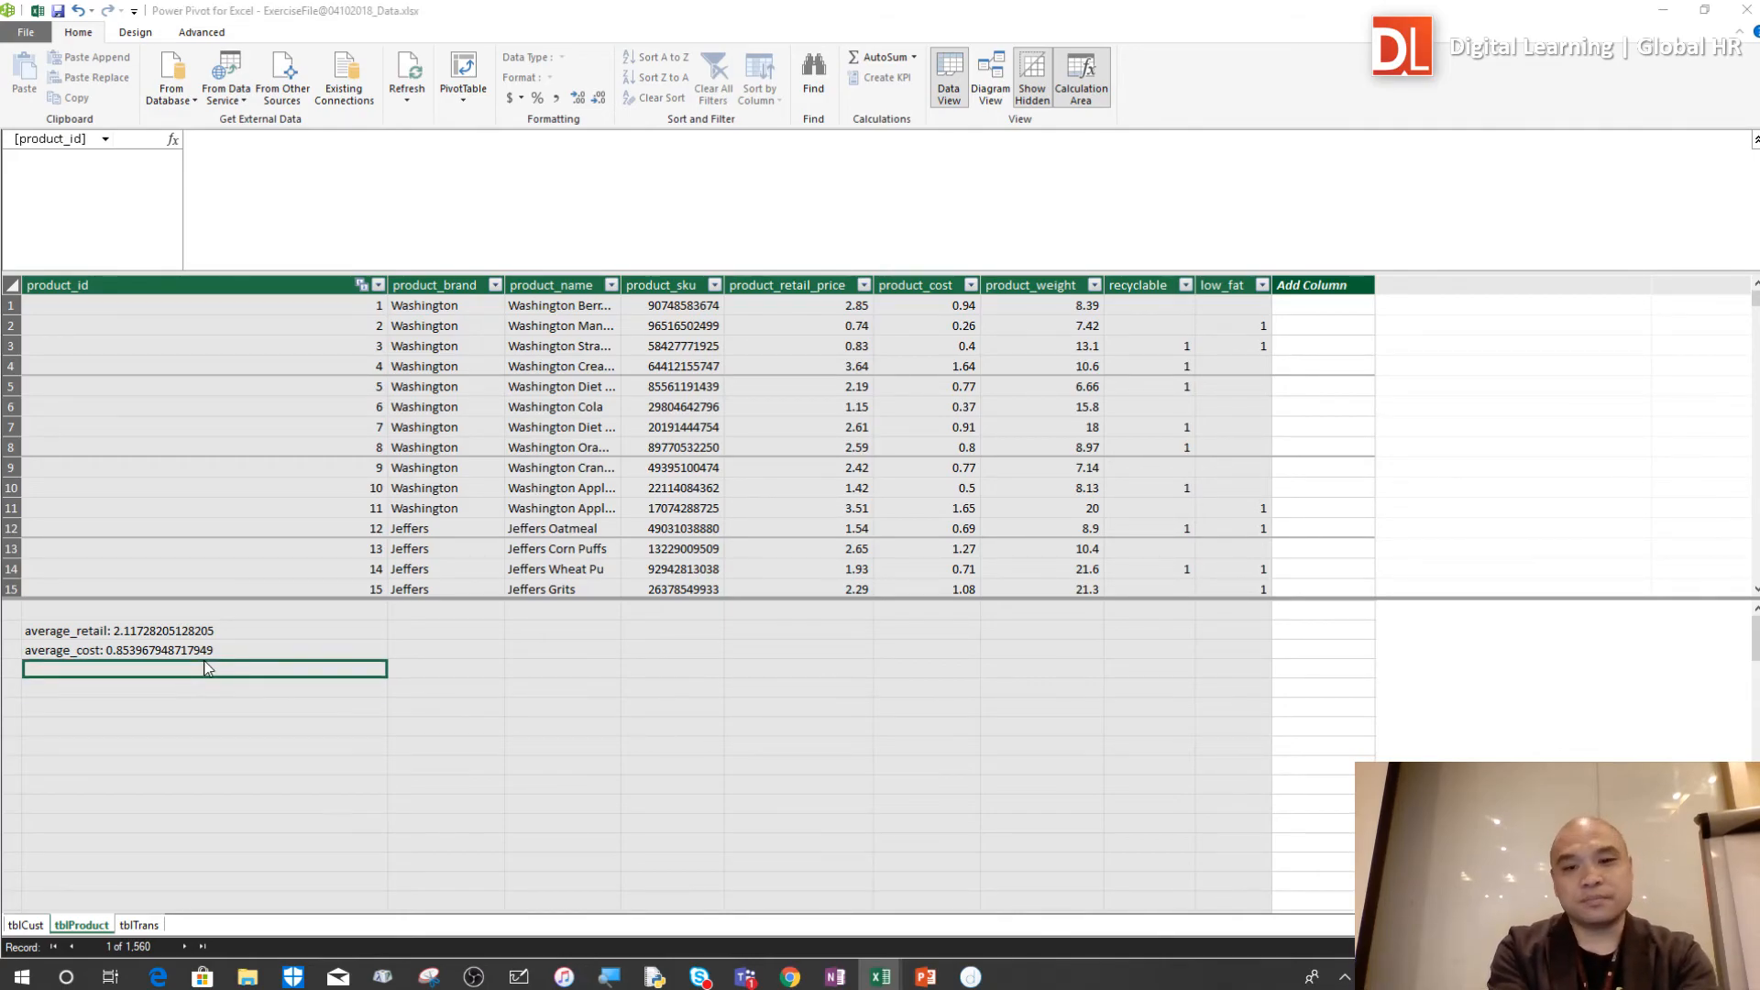
Switch to the Excel workbook window containing the PivotTable and its tblProduct fields
key("alt+Tab")
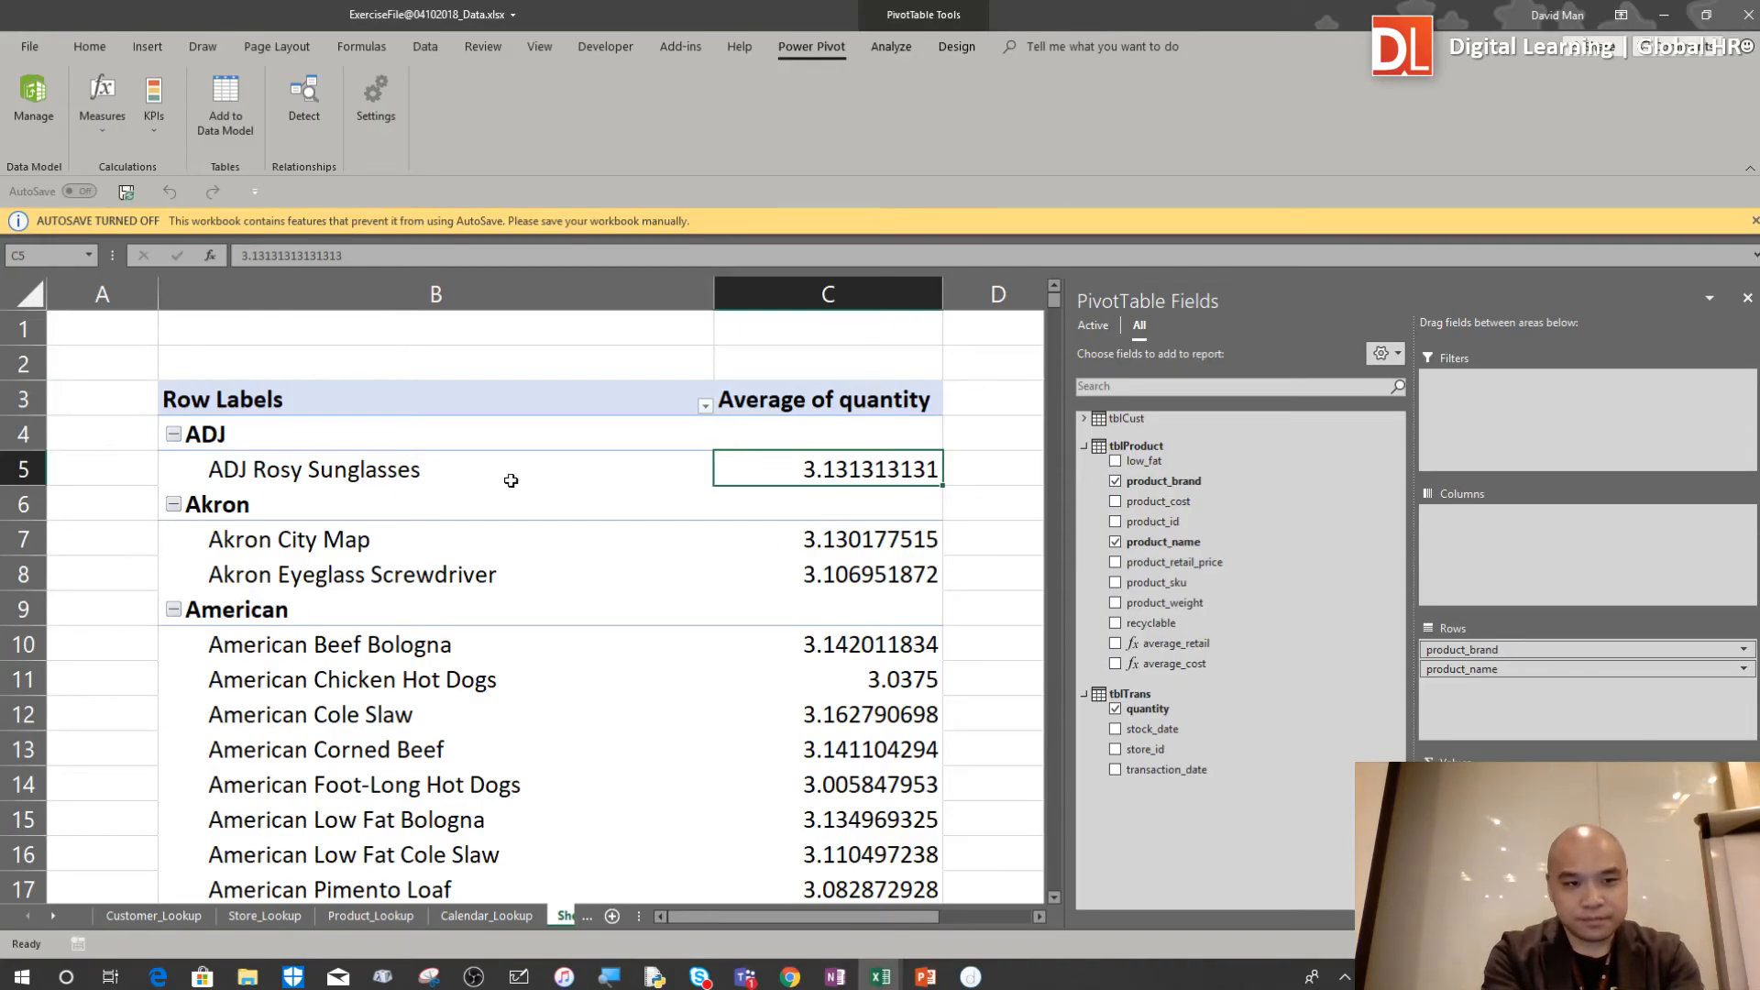
scroll(853, 616, "down", 1)
scroll(852, 619, "down", 1)
key("alt+Tab")
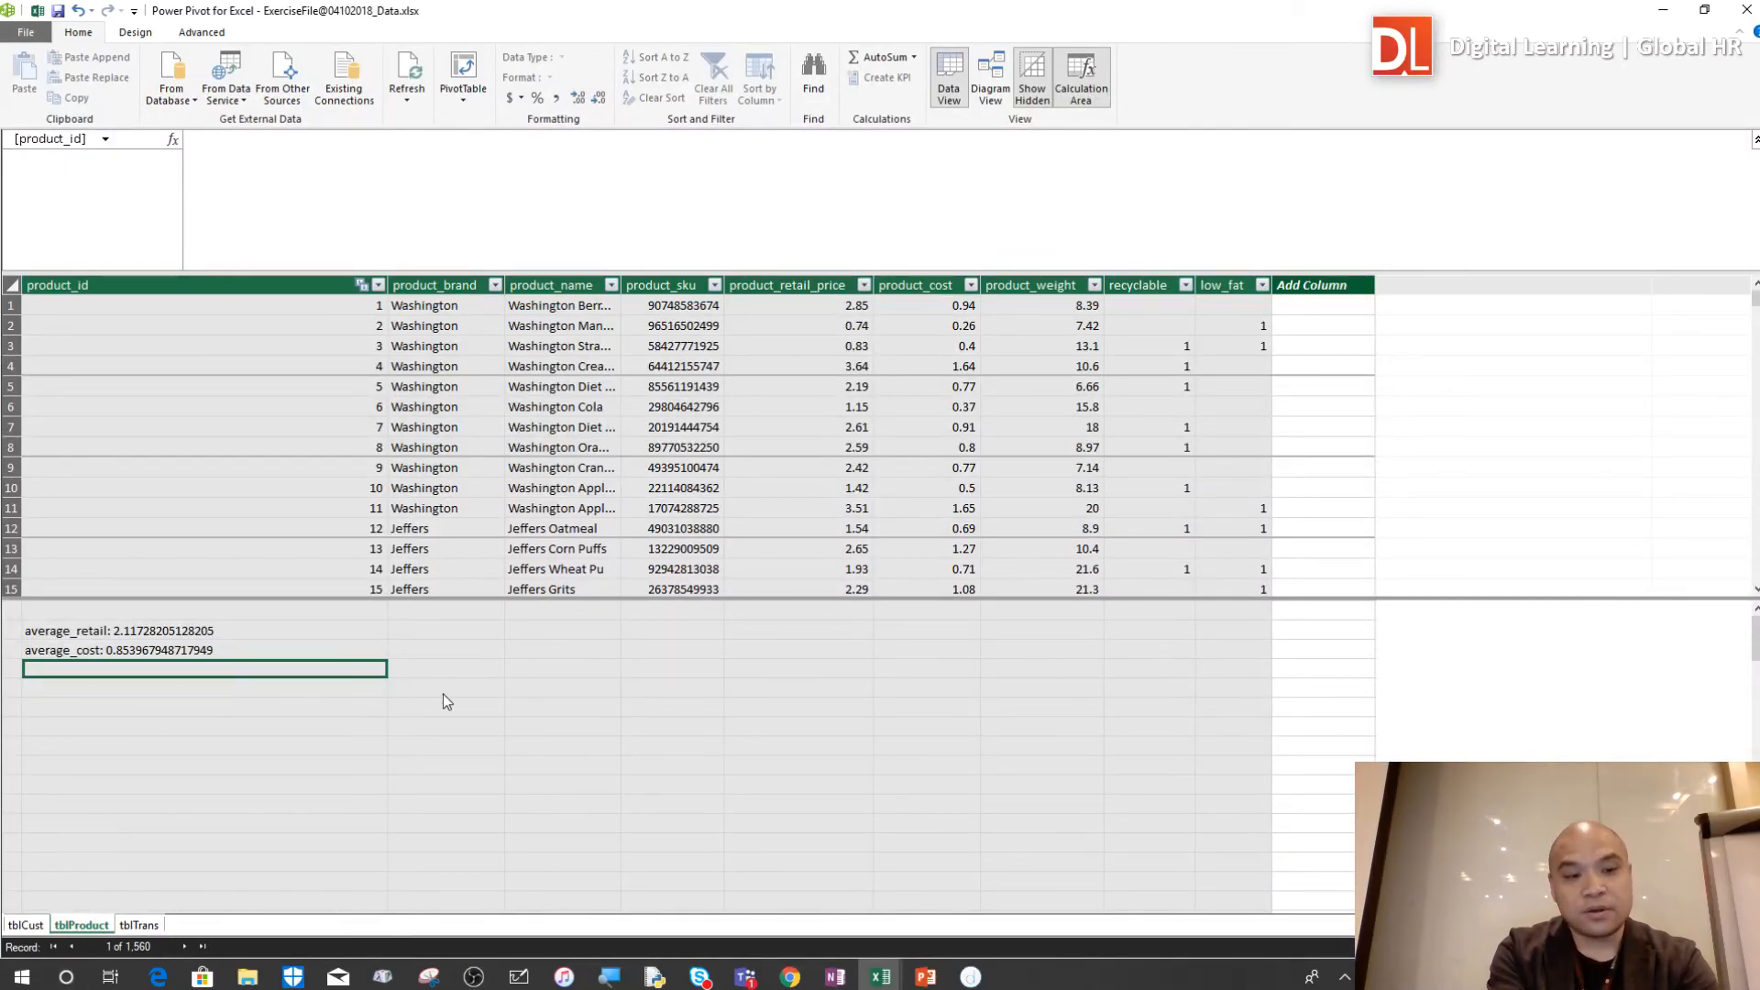
key("alt+Tab")
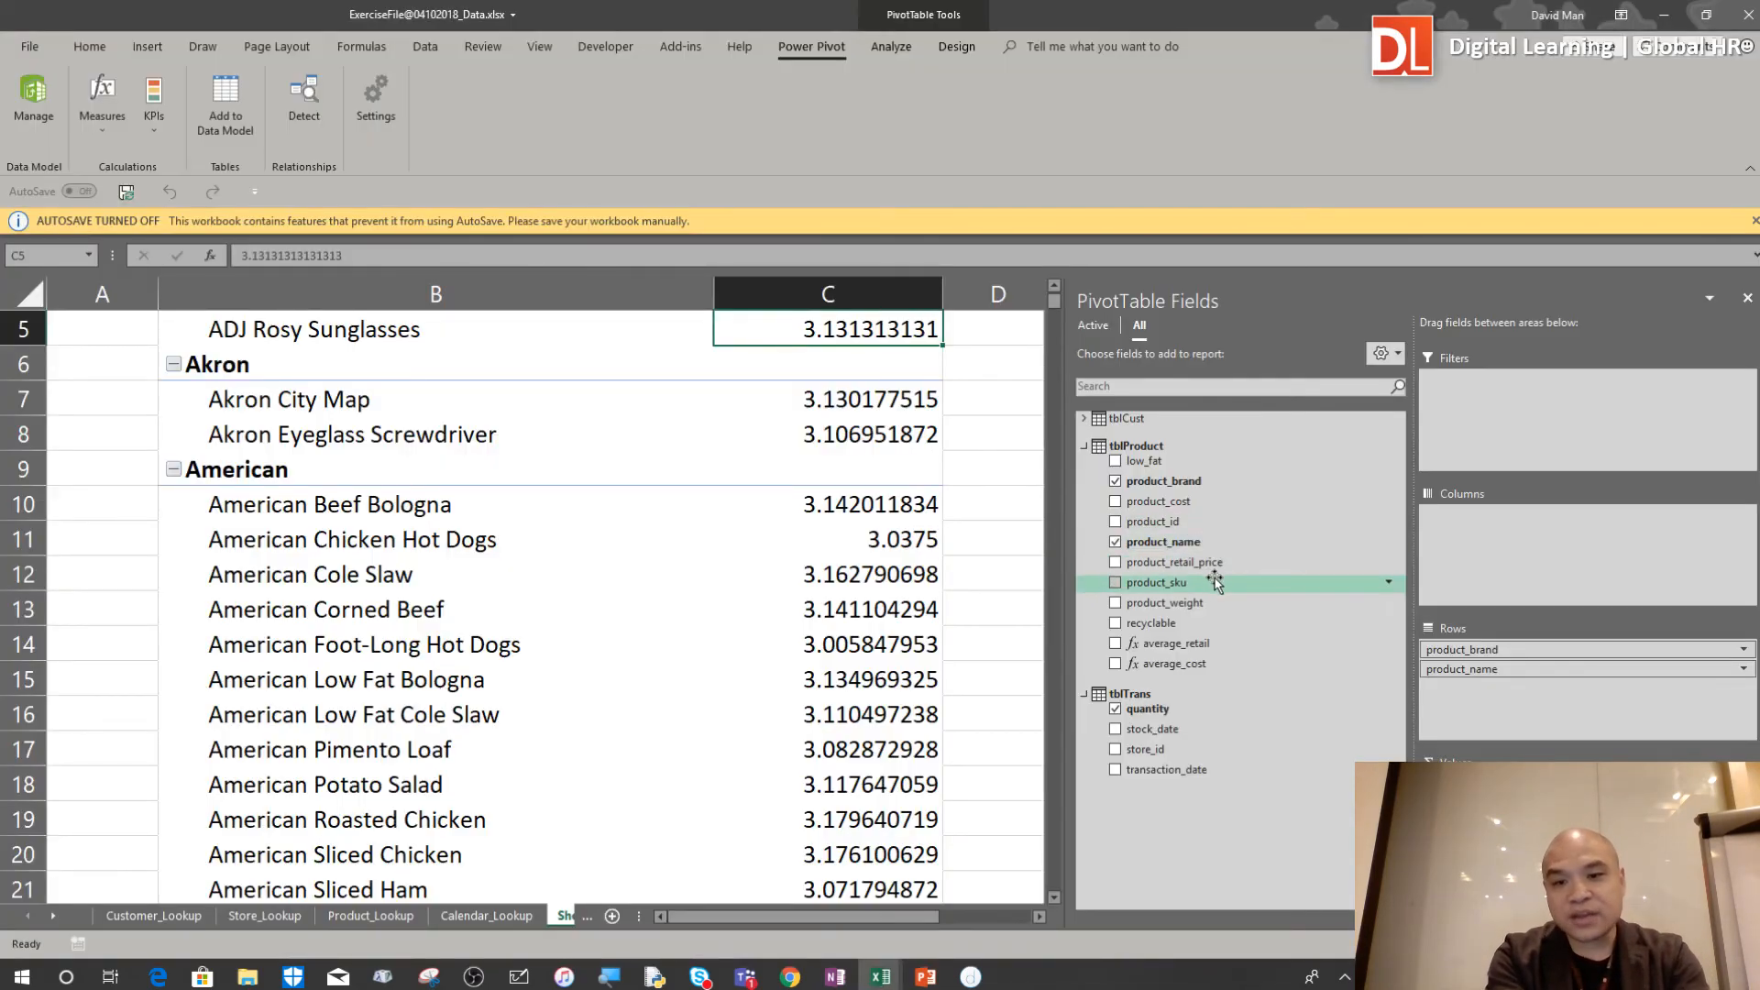